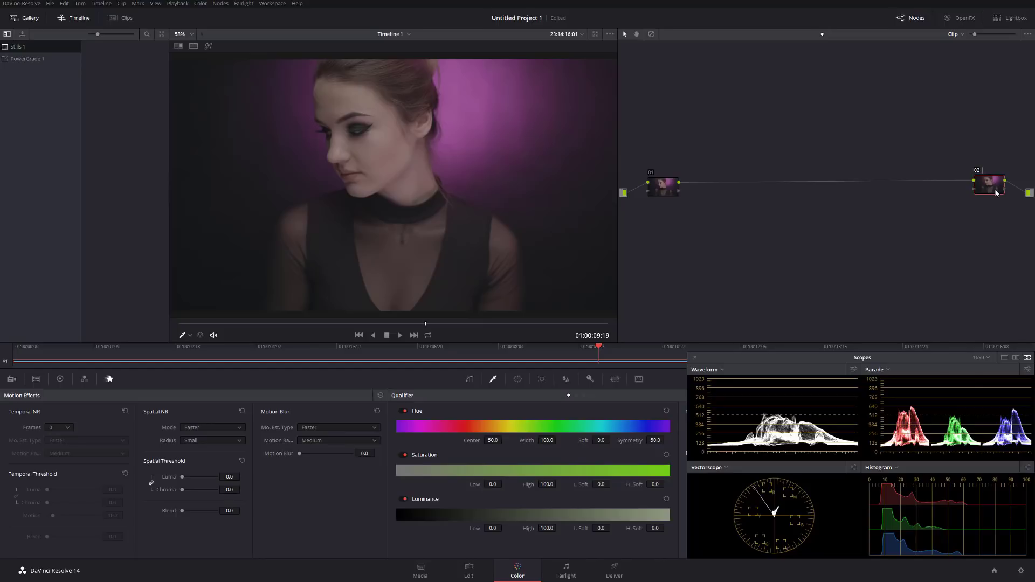
# - Label the last node before the output "xposu"
pyautogui.write('pos')
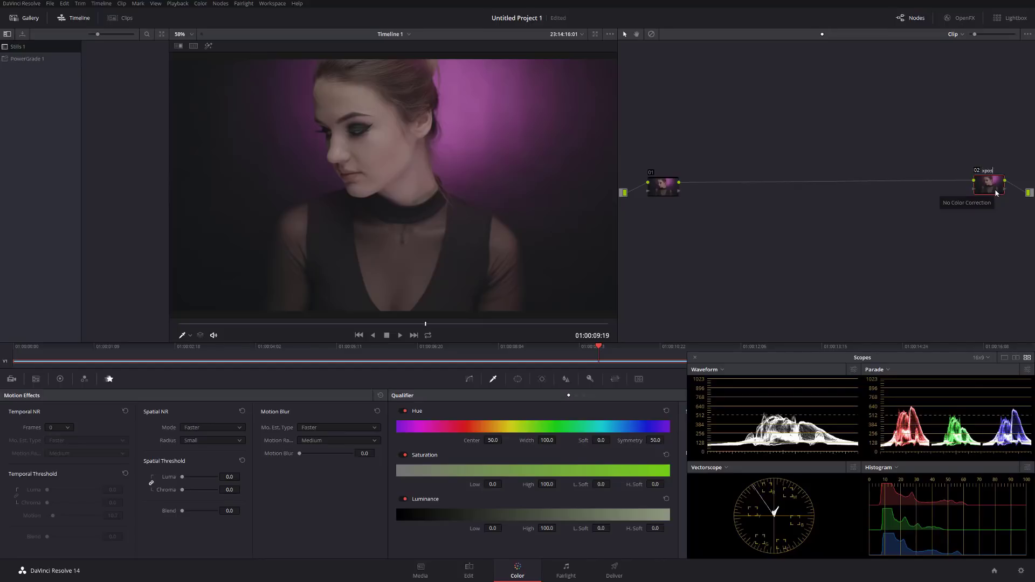
pyautogui.write('u')
pyautogui.press('Return')
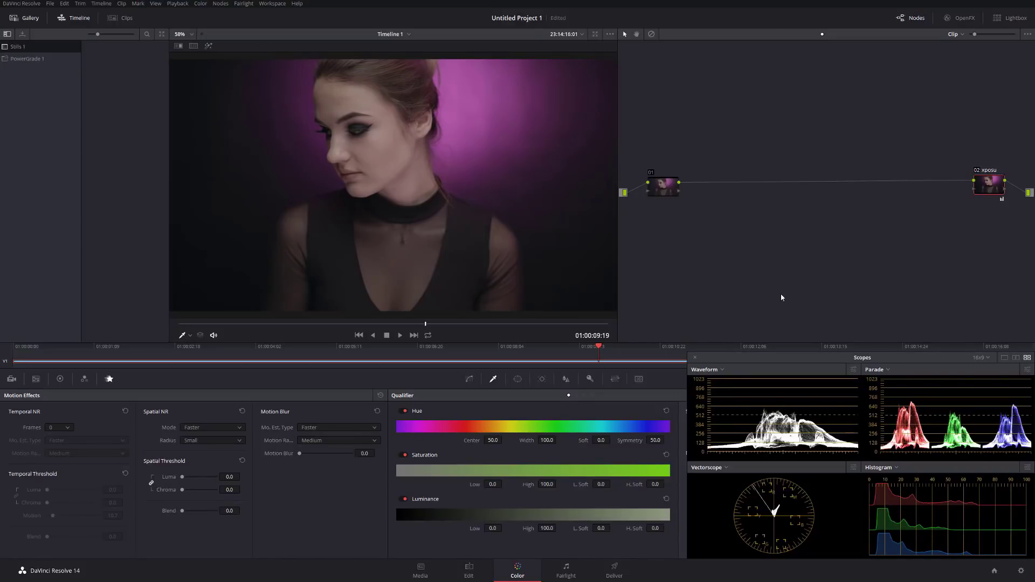
# - Label the first node in the chain "WB"
pyautogui.click(666, 189)
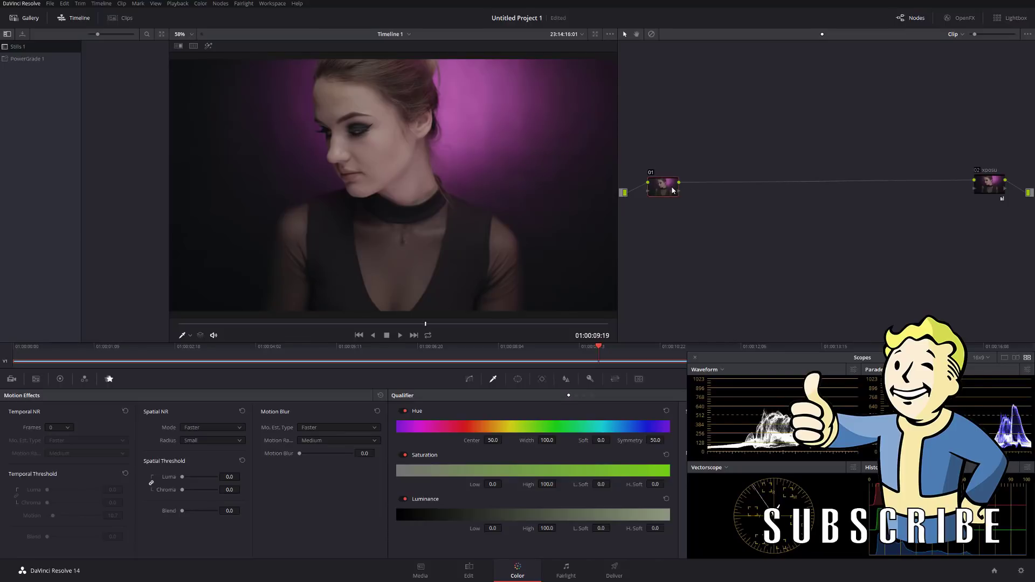
pyautogui.rightClick(671, 189)
pyautogui.click(691, 204)
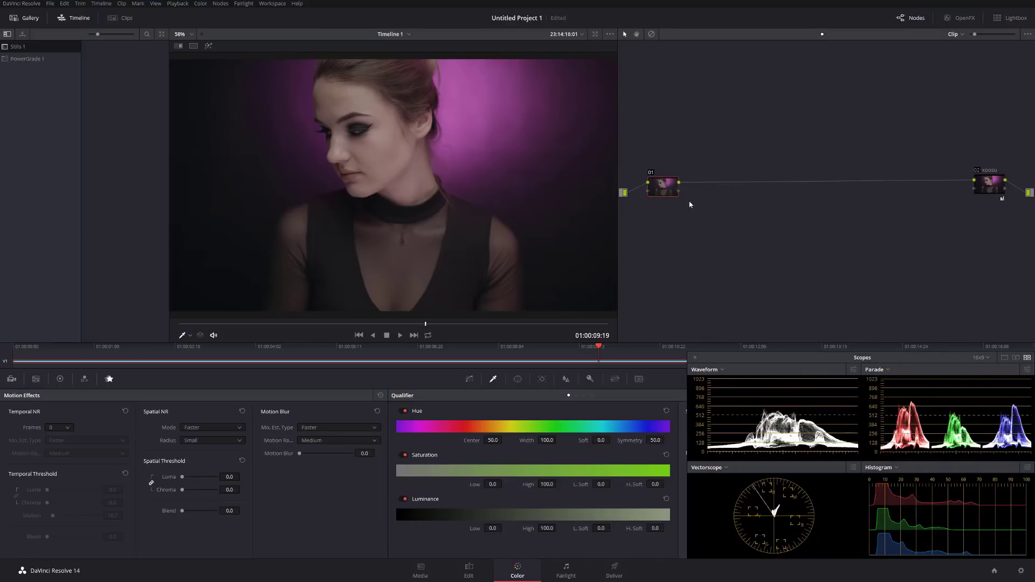
# - Add a serial node after the WB node and label it "SAT"
pyautogui.click(663, 191)
pyautogui.hotkey('alt', 's')
pyautogui.rightClick(701, 191)
pyautogui.click(717, 210)
pyautogui.write('SAT')
pyautogui.click(699, 189)
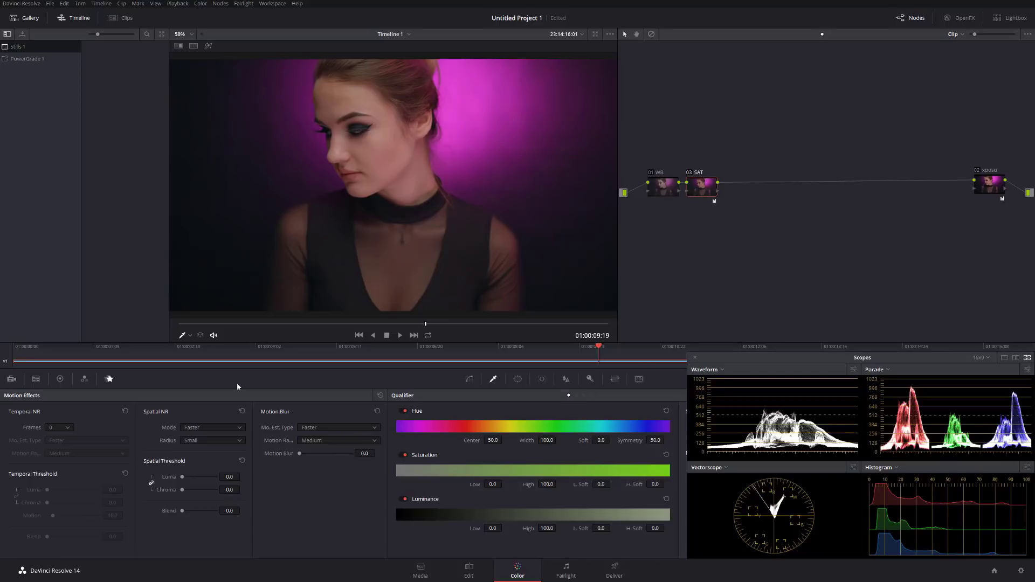
# - Set the SAT node's saturation to 91.87 in the primaries and line the node up with its neighbours
pyautogui.click(60, 379)
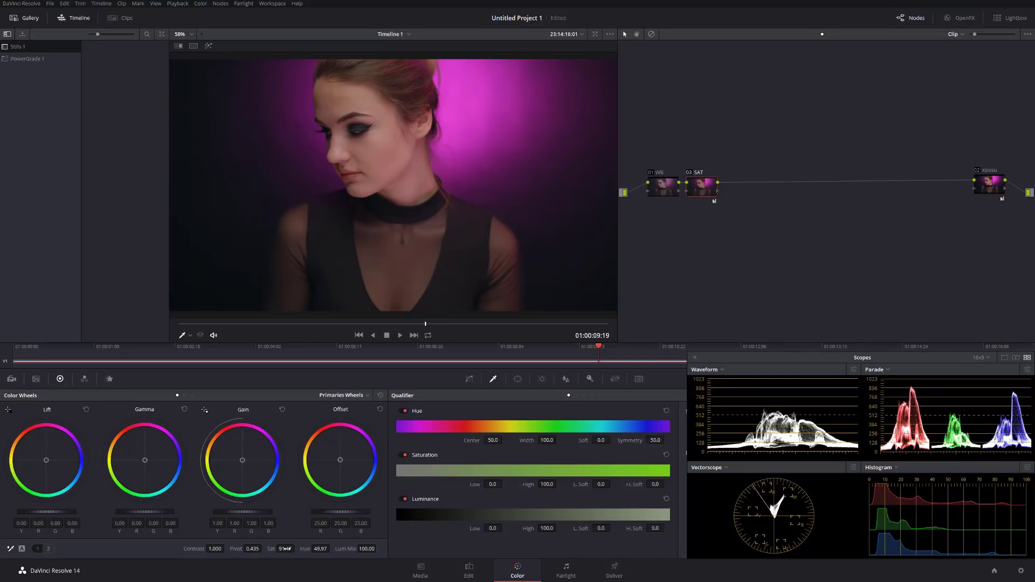
pyautogui.moveTo(285, 549); pyautogui.dragTo(286, 549)
pyautogui.moveTo(702, 185); pyautogui.dragTo(703, 183)
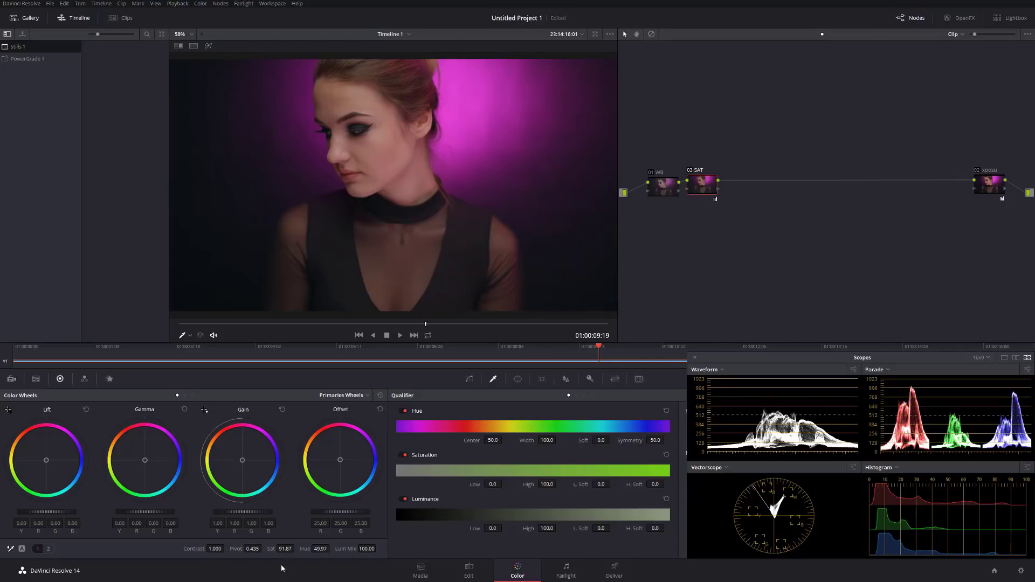
# - Set the WB node's temperature to -252 and its tint to -9
pyautogui.click(668, 185)
pyautogui.click(48, 550)
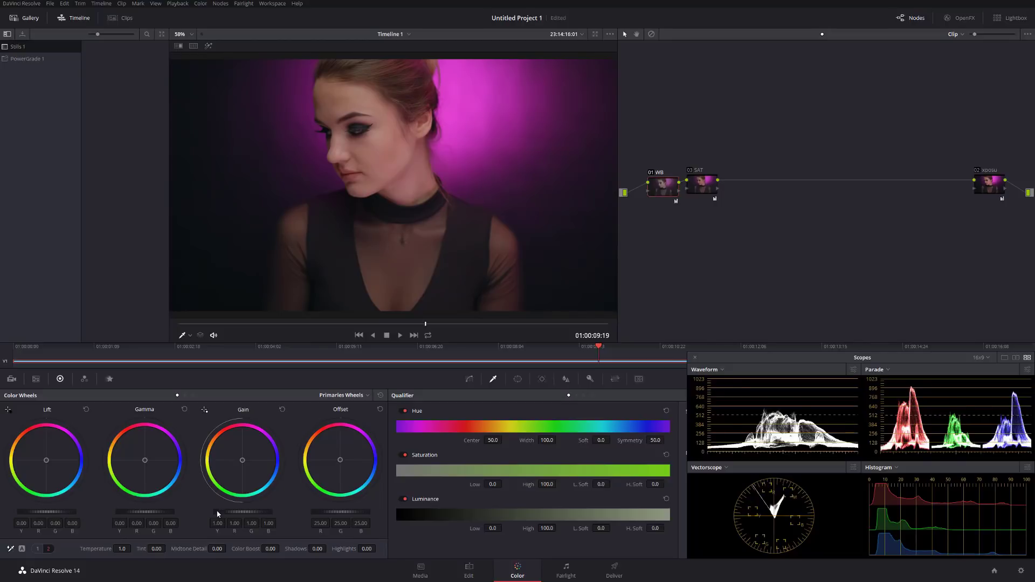
pyautogui.write('-147')
pyautogui.press('Return')
pyautogui.write('-133')
pyautogui.press('Return')
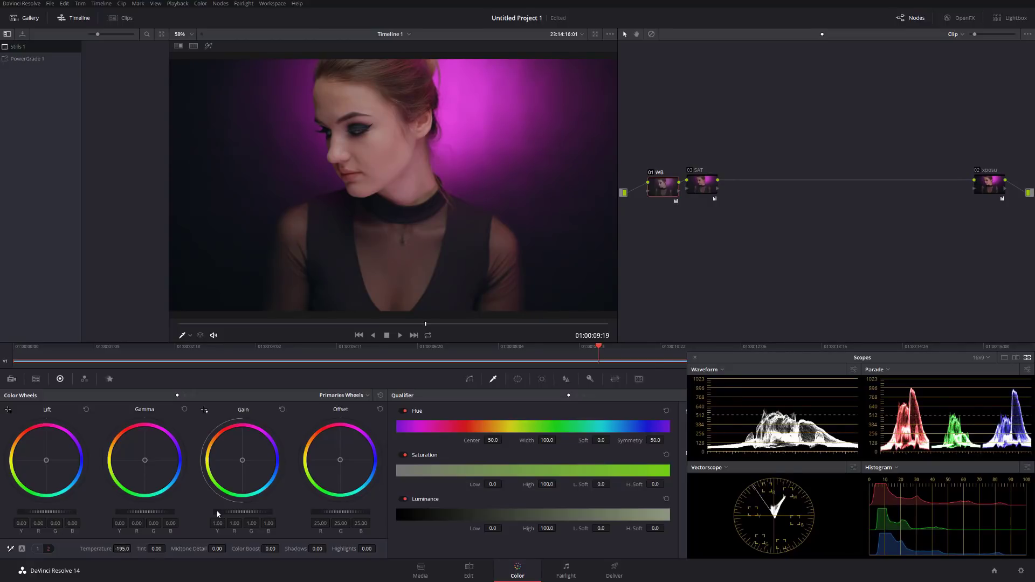
pyautogui.write('-242')
pyautogui.press('Return')
# - Compare the image with and without the grade by repeatedly bypassing it
pyautogui.hotkey('shift', 'd')
pyautogui.hotkey('shift', 'd')
pyautogui.hotkey('shift', 'd')
pyautogui.hotkey('shift', 'd')
pyautogui.hotkey('shift', 'd')
pyautogui.hotkey('shift', 'd')
pyautogui.hotkey('shift', 'd')
pyautogui.hotkey('ctrl', 'shift', 'z')
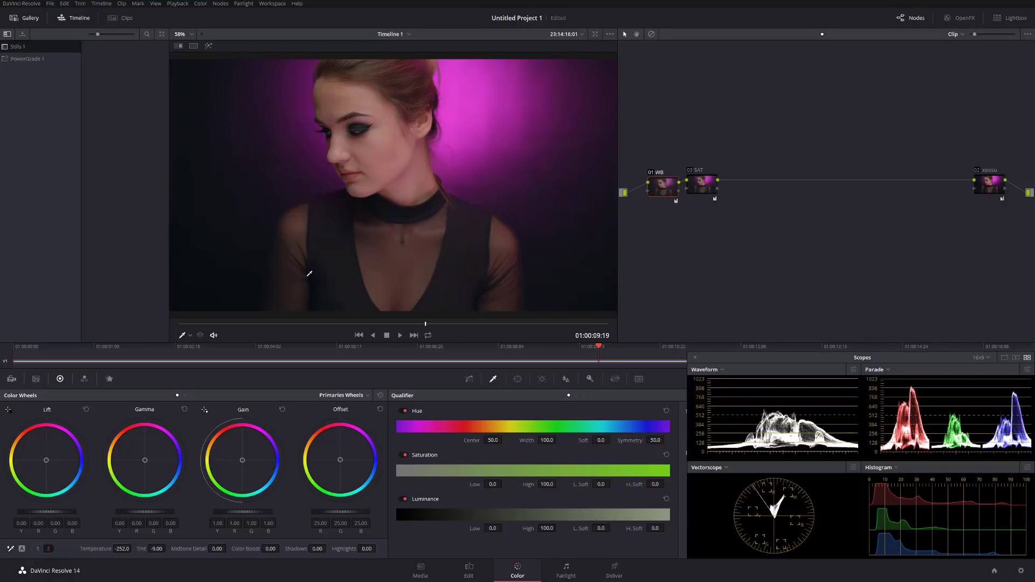
# - Add a serial node after SAT with a second node parallel to it, and space the two branches around the parallel mixer
pyautogui.moveTo(699, 185); pyautogui.dragTo(697, 188)
pyautogui.click(699, 188)
pyautogui.hotkey('alt', 's')
pyautogui.hotkey('alt', 'p')
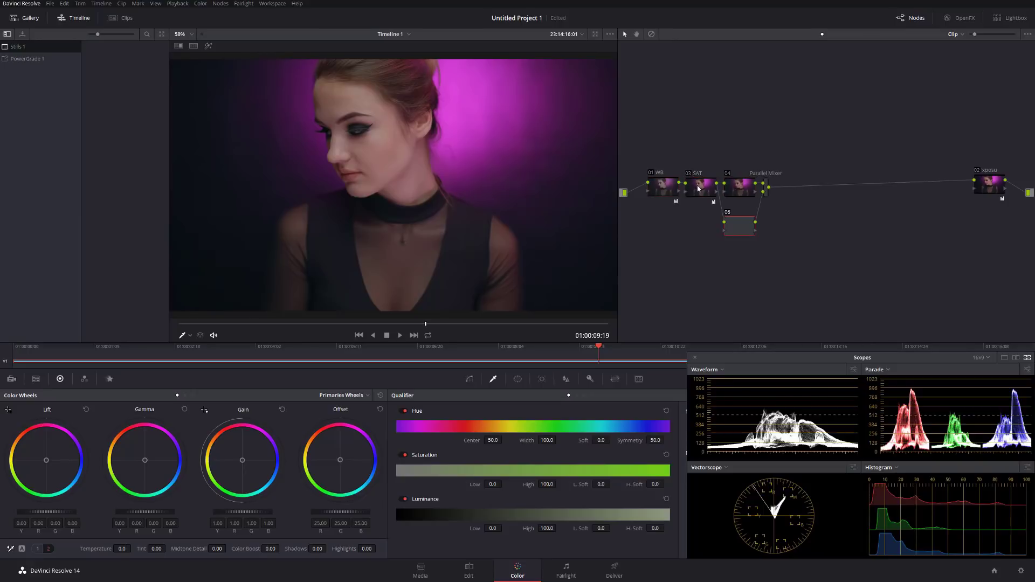
pyautogui.moveTo(740, 189); pyautogui.dragTo(738, 155)
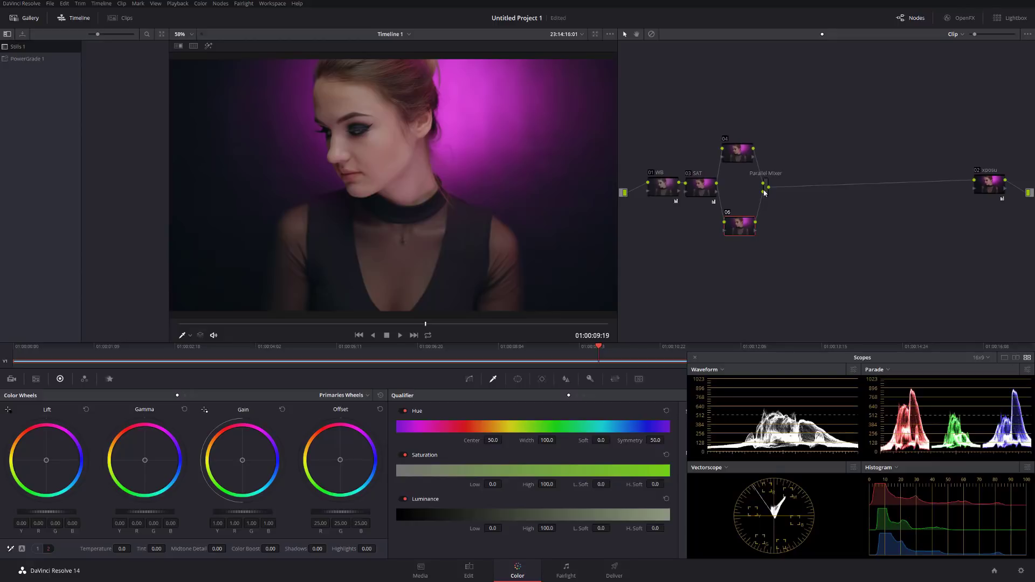
pyautogui.click(766, 188)
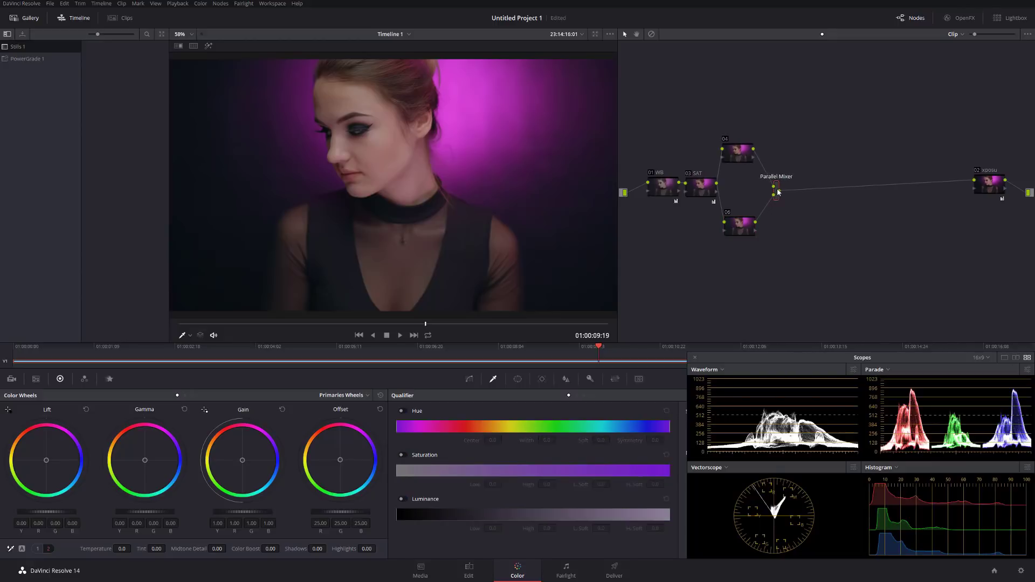
# - Label the upper parallel node "contr"
pyautogui.rightClick(741, 159)
pyautogui.click(752, 169)
pyautogui.write('contr')
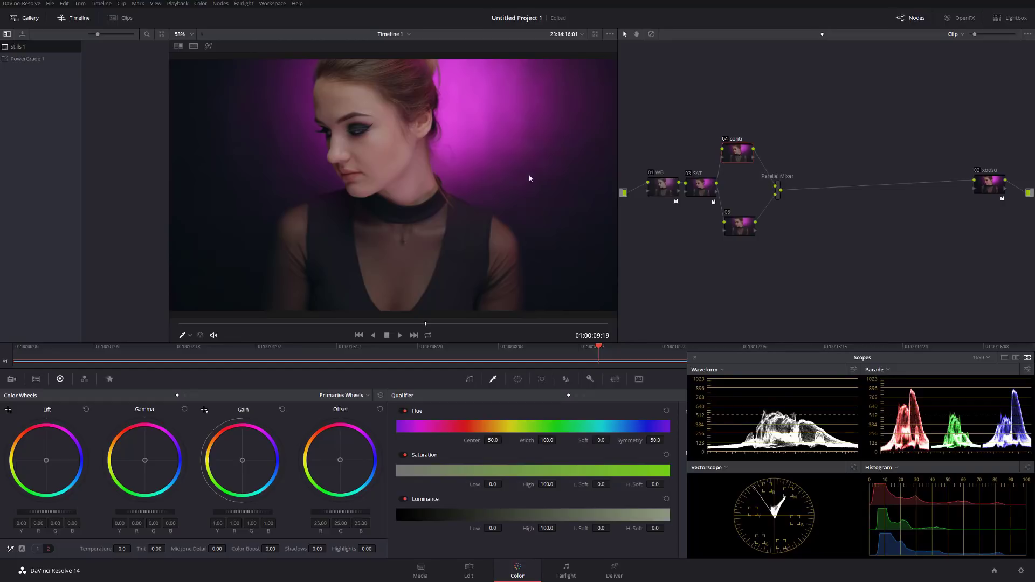
# - Set the contr node's contrast to 1.247 and its pivot to 0.290
pyautogui.click(48, 549)
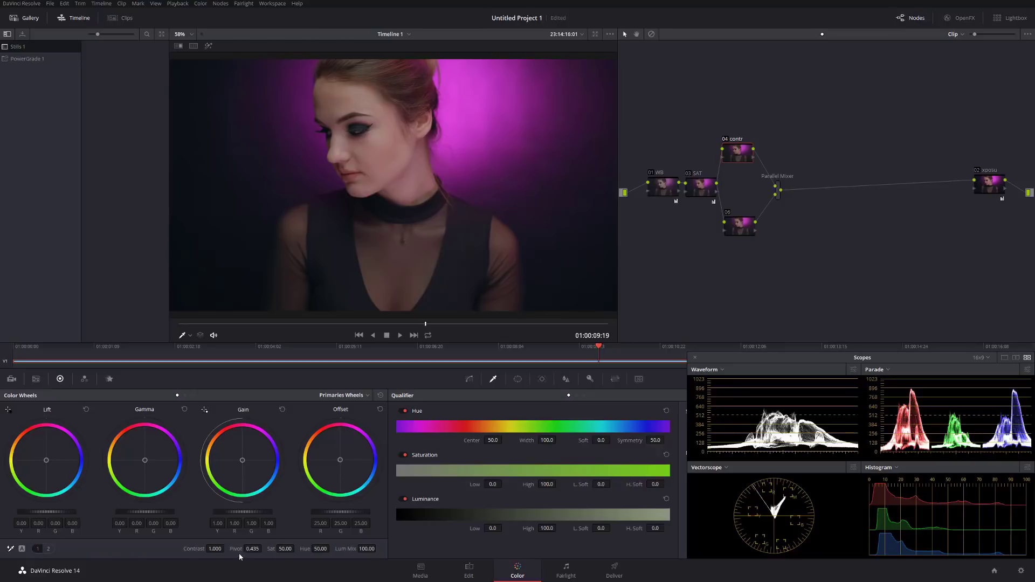
pyautogui.moveTo(222, 550); pyautogui.dragTo(222, 550)
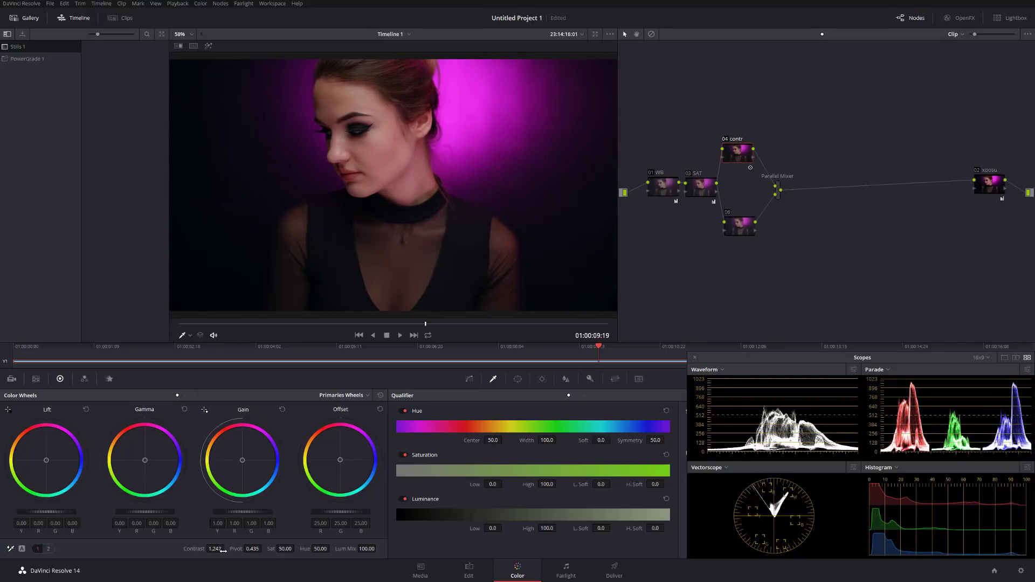
pyautogui.moveTo(252, 549); pyautogui.dragTo(223, 551)
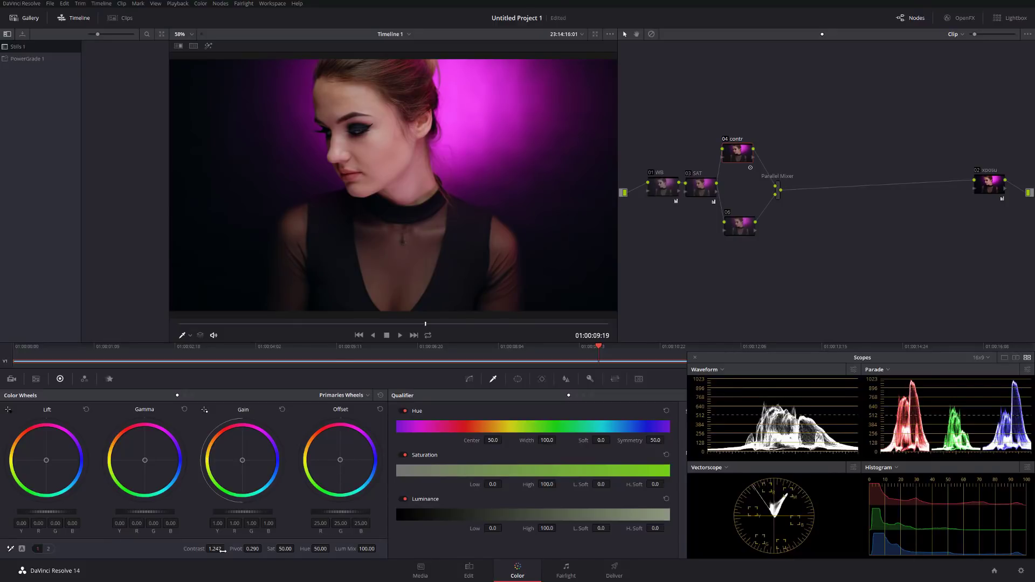
# - Compare the image with the contr node on and off, and check the whole grade against the original in an enlarged viewer
pyautogui.hotkey('ctrl', 'd')
pyautogui.hotkey('ctrl', 'd')
pyautogui.hotkey('ctrl', 'd')
pyautogui.hotkey('ctrl', 'd')
pyautogui.hotkey('alt', 'f')
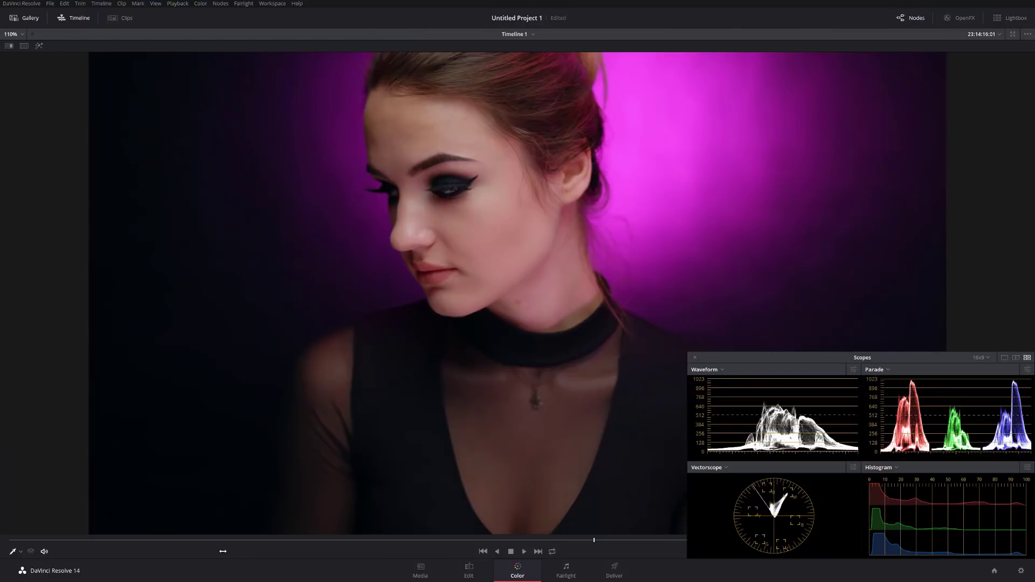
pyautogui.hotkey('shift', 'd')
pyautogui.hotkey('shift', 'd')
pyautogui.hotkey('shift', 'd')
pyautogui.hotkey('shift', 'd')
pyautogui.hotkey('alt', 'f')
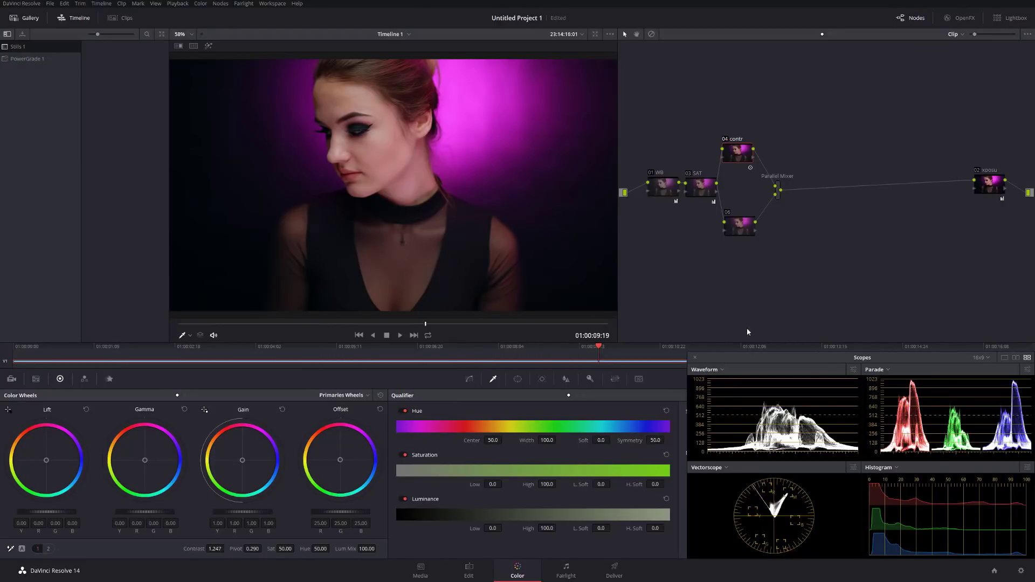
# - Tidy the layout of the parallel branches and combine the WB and SAT nodes into one compound node
pyautogui.moveTo(742, 158); pyautogui.dragTo(794, 189)
pyautogui.moveTo(737, 231); pyautogui.dragTo(750, 221)
pyautogui.moveTo(645, 143); pyautogui.dragTo(718, 208)
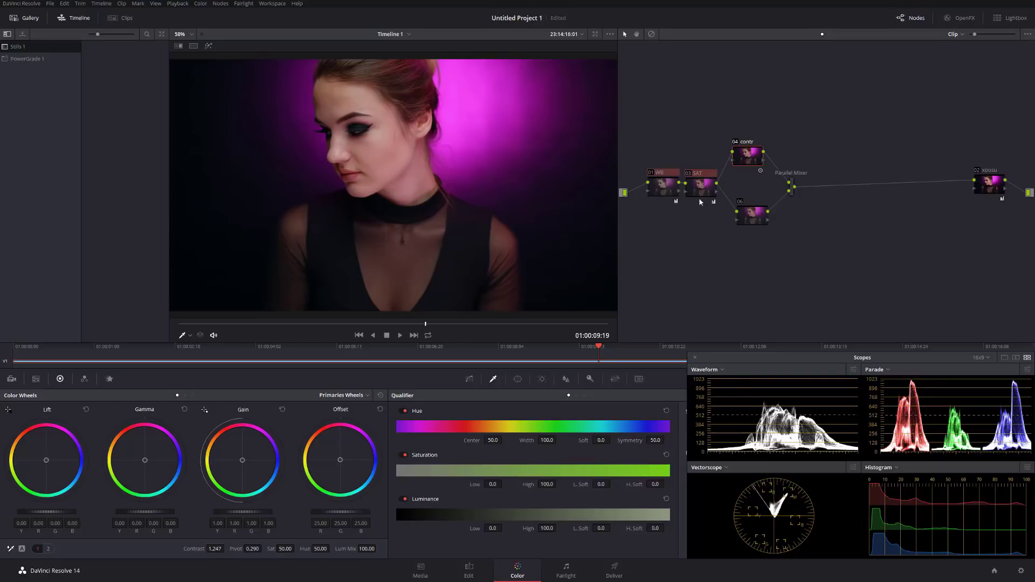
pyautogui.rightClick(701, 187)
pyautogui.click(734, 294)
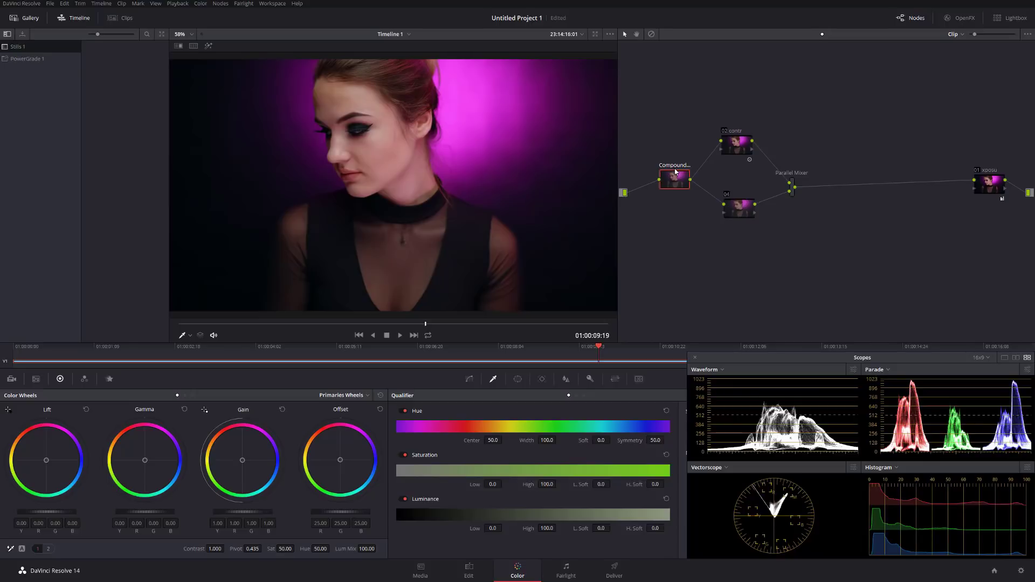
# - Align the lower parallel node under the contr node and label it "look"
pyautogui.moveTo(741, 210); pyautogui.dragTo(738, 210)
pyautogui.click(737, 208)
pyautogui.rightClick(738, 209)
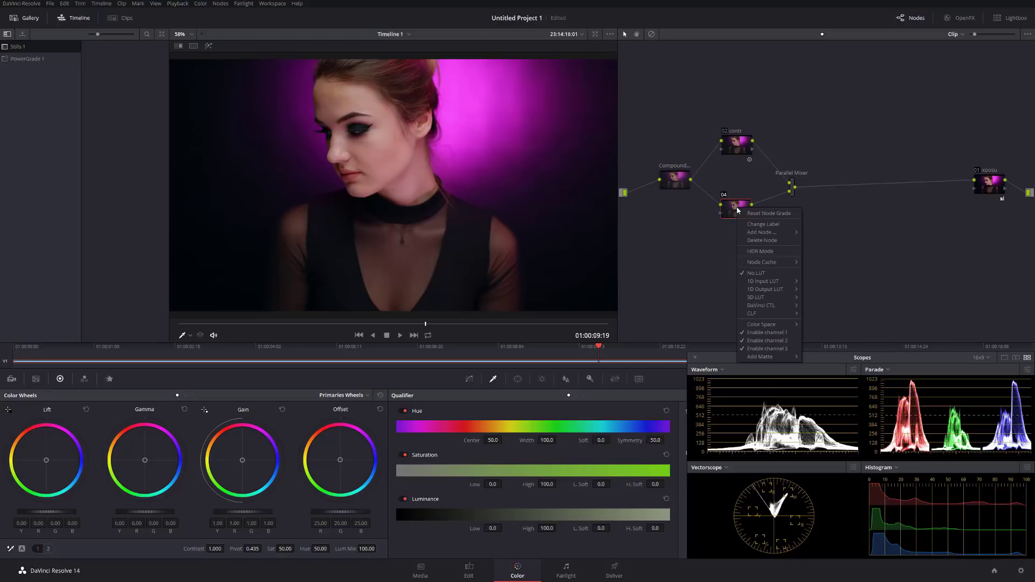
pyautogui.click(752, 224)
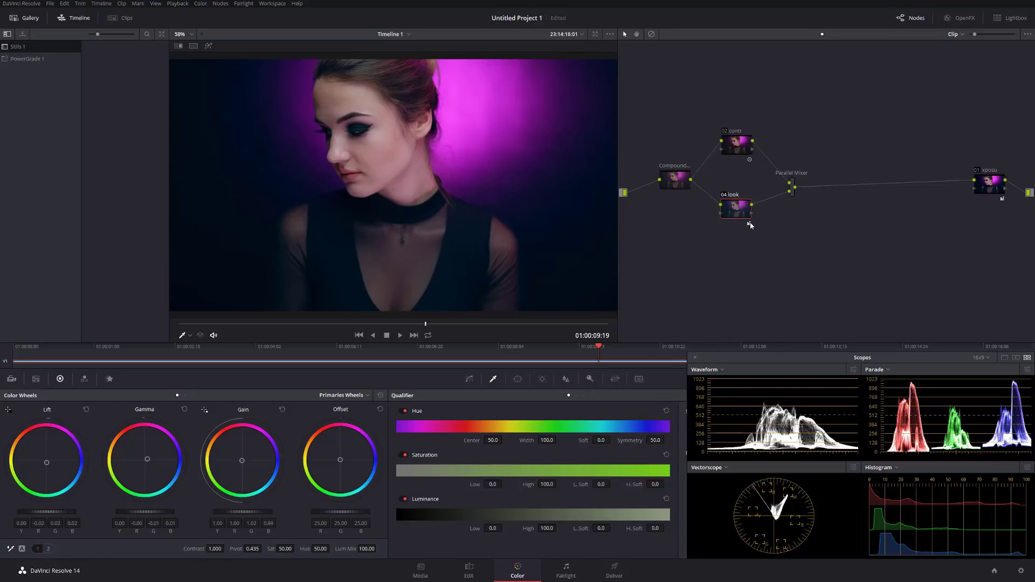
# - Add a third parallel node below look, label it "skin", and space the three branches evenly
pyautogui.hotkey('alt', 'p')
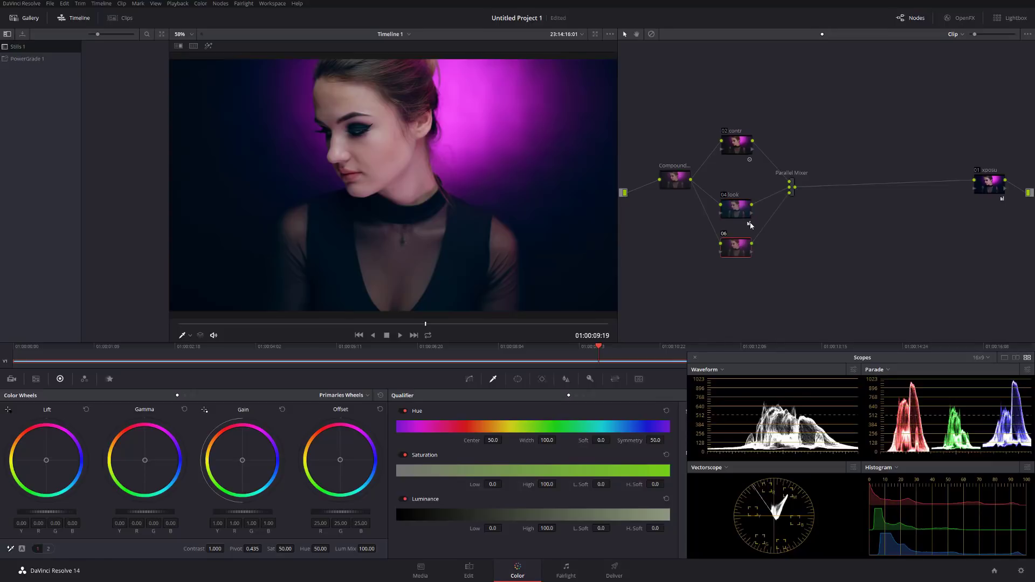
pyautogui.moveTo(734, 199); pyautogui.dragTo(735, 185)
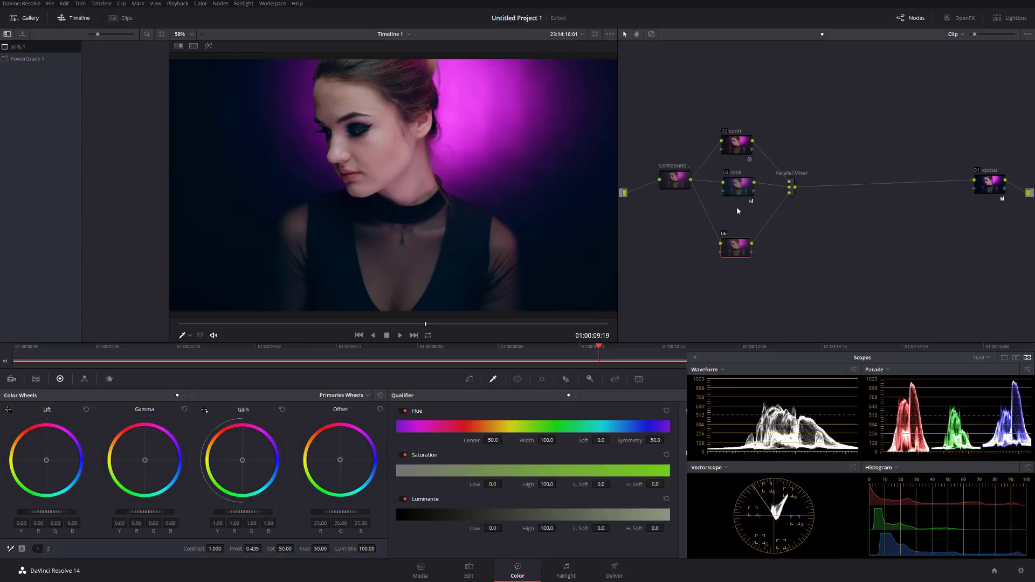
pyautogui.rightClick(741, 246)
pyautogui.click(768, 259)
pyautogui.write('skin')
pyautogui.moveTo(742, 256); pyautogui.dragTo(750, 244)
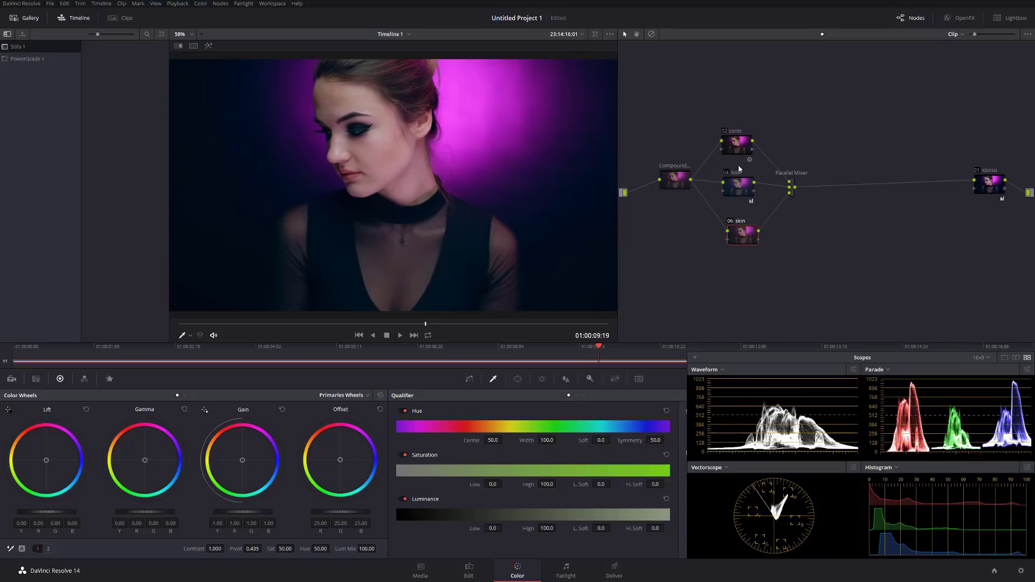
pyautogui.click(794, 187)
pyautogui.hotkey('alt', 's')
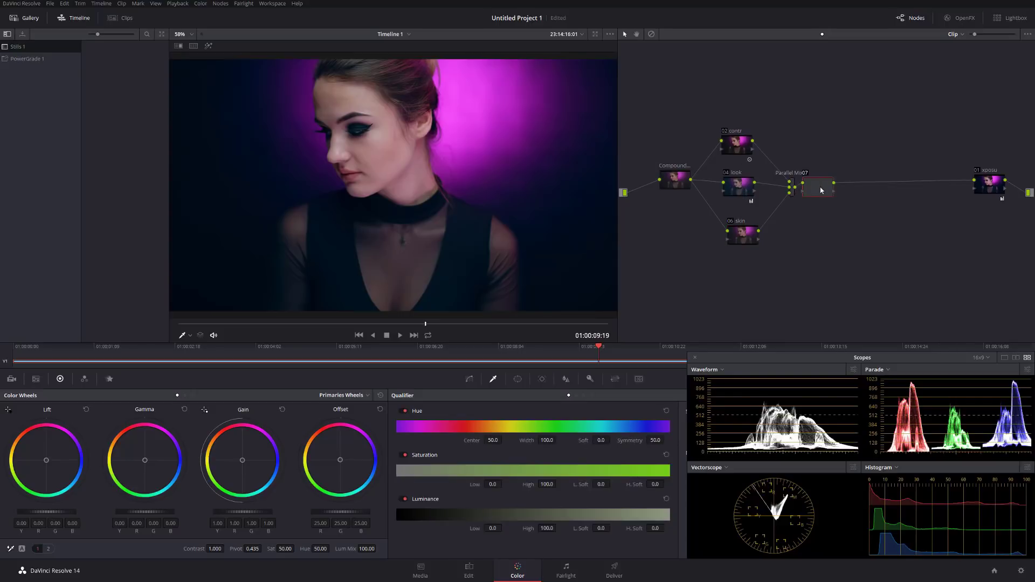
pyautogui.hotkey('alt', 's')
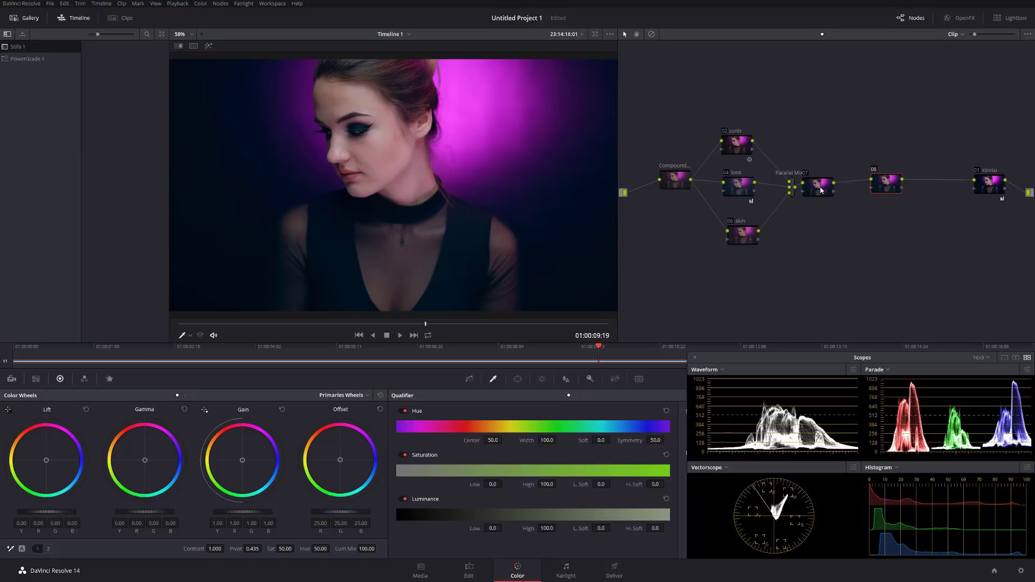
pyautogui.moveTo(816, 190); pyautogui.dragTo(825, 189)
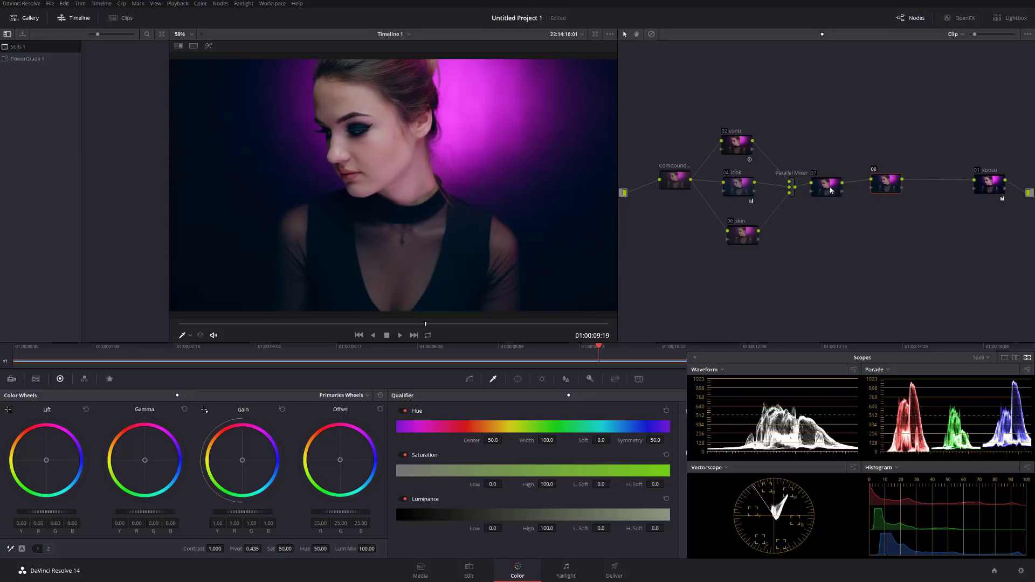
pyautogui.click(826, 187)
pyautogui.moveTo(825, 145); pyautogui.dragTo(880, 212)
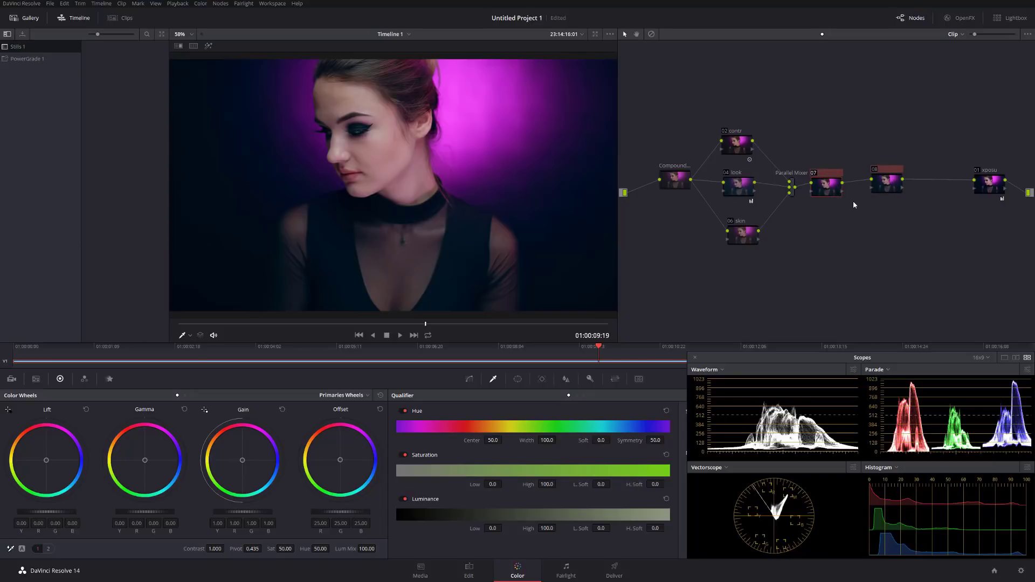
pyautogui.press('Delete')
pyautogui.click(793, 189)
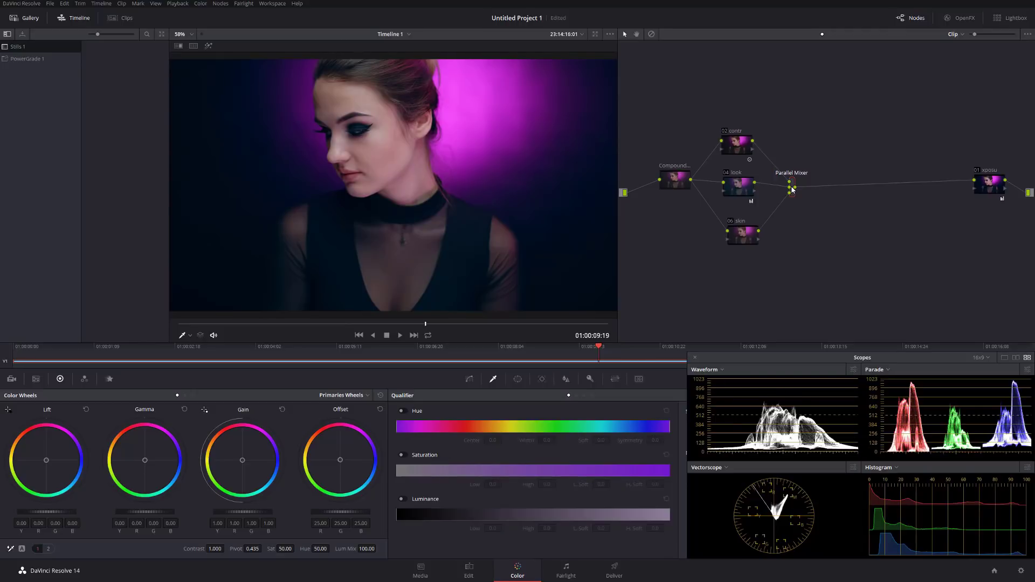
# - Align the skin node under look, then sample the woman's facial skin with the HSL qualifier in highlight view
pyautogui.moveTo(751, 235); pyautogui.dragTo(747, 227)
pyautogui.click(738, 224)
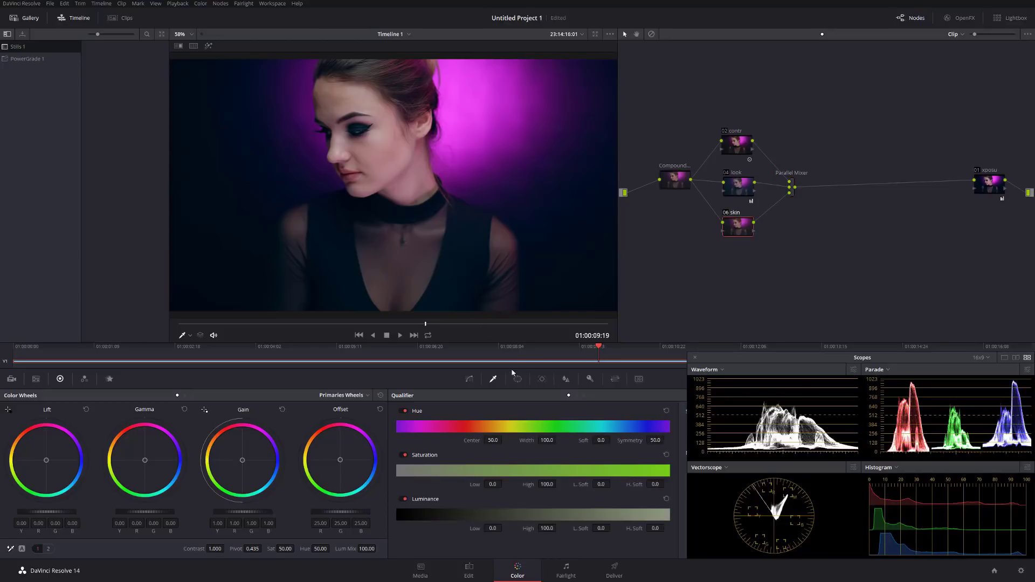
pyautogui.click(379, 147)
pyautogui.click(208, 45)
pyautogui.moveTo(747, 360); pyautogui.dragTo(810, 359)
pyautogui.click(693, 430)
pyautogui.moveTo(388, 156); pyautogui.dragTo(381, 156)
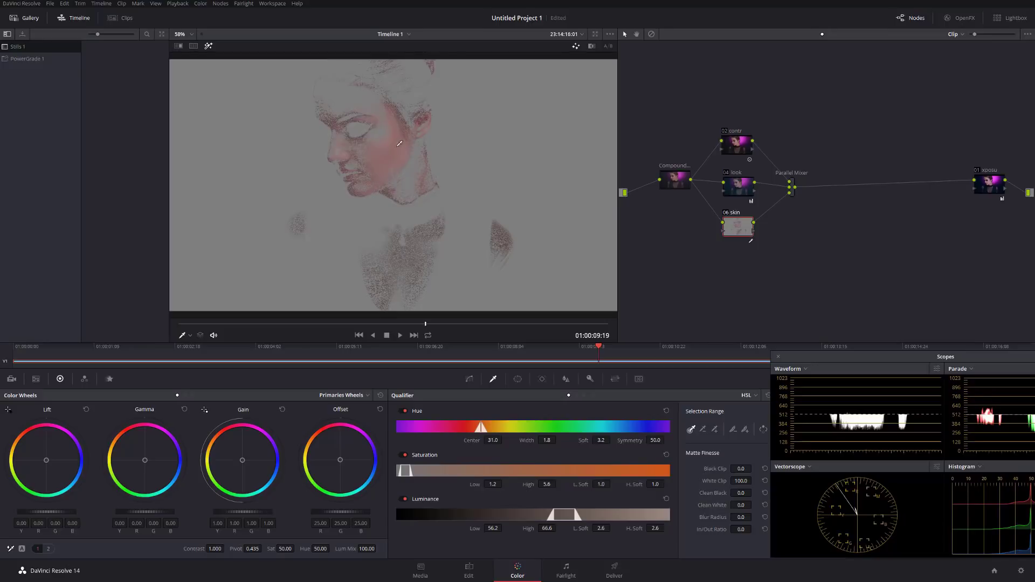
# - Check the skin key on neighbouring frames and set the qualifier's hue width to 9.9
pyautogui.scroll(2, 381, 143)
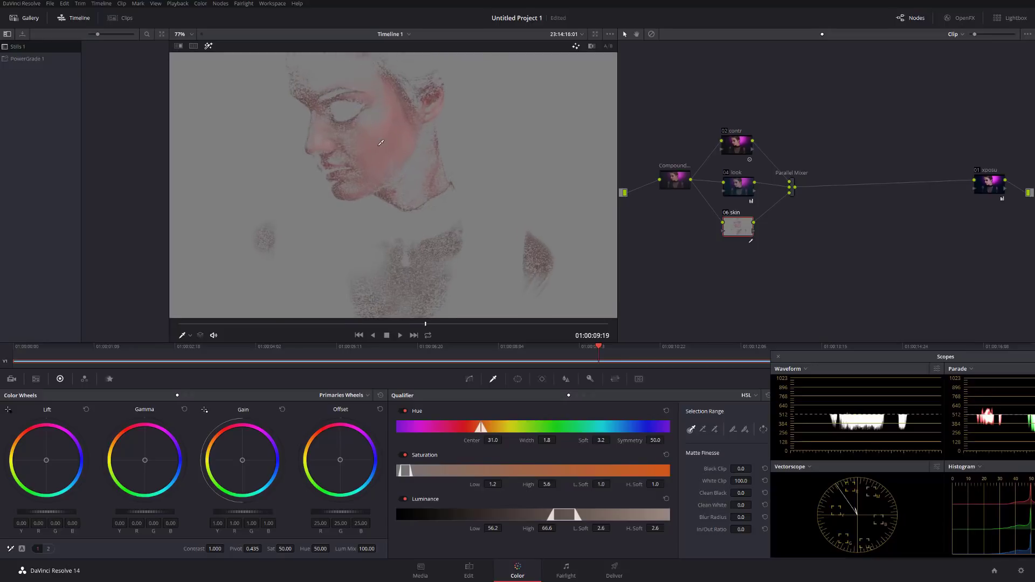
pyautogui.scroll(3, 381, 143)
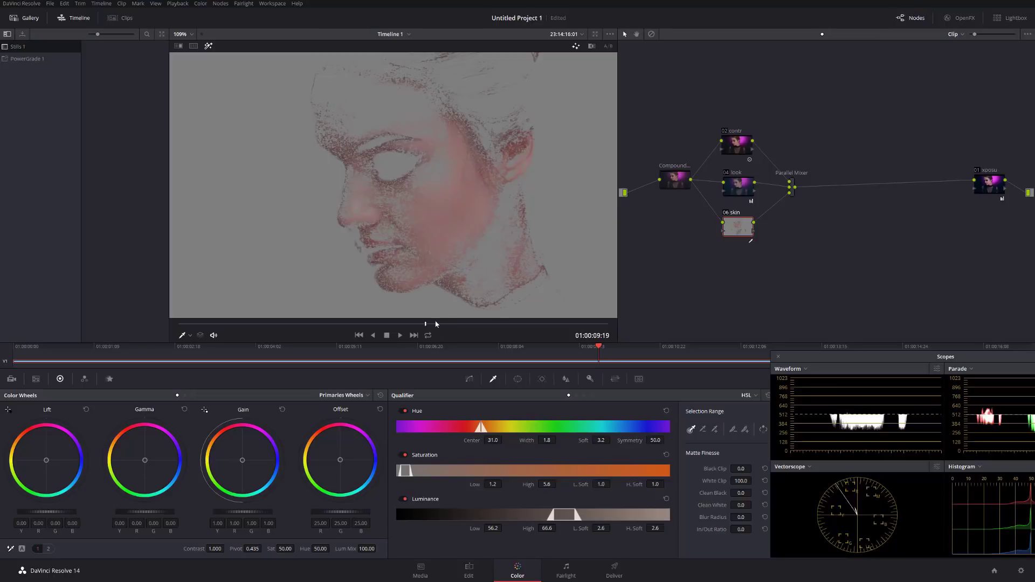
pyautogui.moveTo(435, 323); pyautogui.dragTo(442, 323)
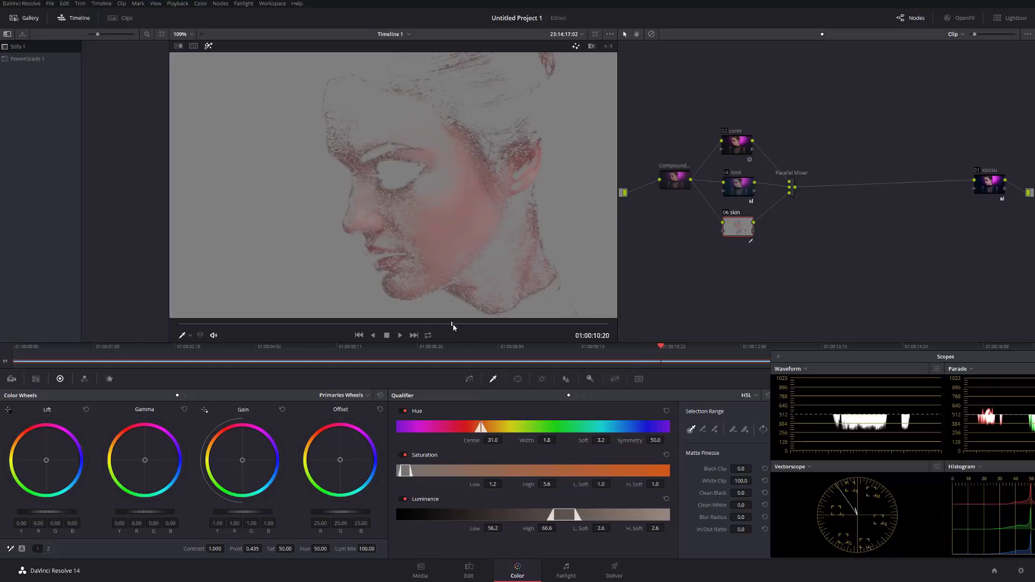
pyautogui.moveTo(424, 325); pyautogui.dragTo(412, 324)
pyautogui.moveTo(545, 440); pyautogui.dragTo(559, 440)
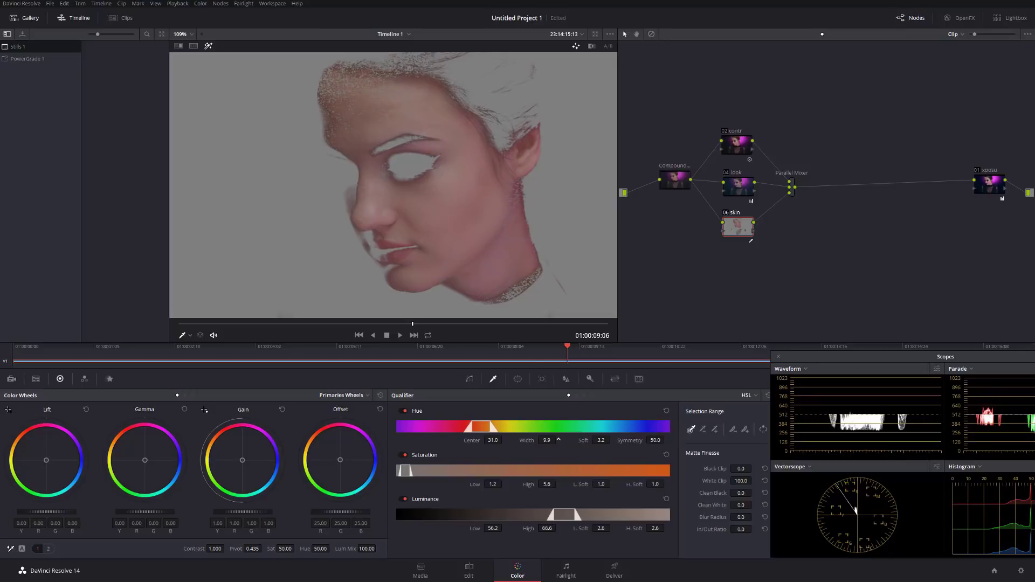
# - Draw a closed curve window loosely around the woman's head and neck and set its Soft 1 to 1.54
pyautogui.scroll(-5, 479, 221)
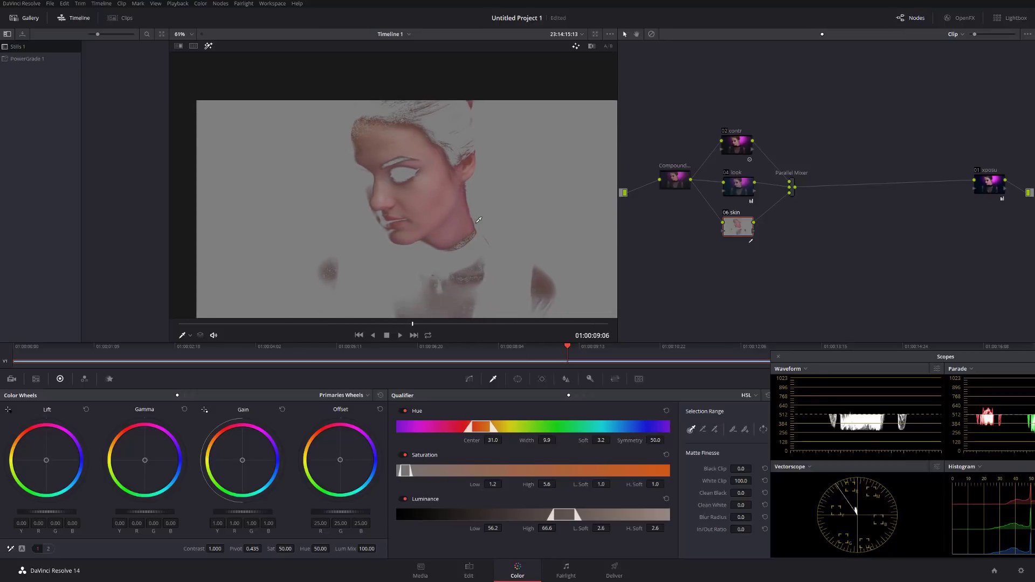
pyautogui.click(518, 379)
pyautogui.click(407, 501)
pyautogui.click(313, 75)
pyautogui.click(322, 228)
pyautogui.click(368, 263)
pyautogui.click(433, 264)
pyautogui.click(472, 256)
pyautogui.click(526, 234)
pyautogui.click(533, 125)
pyautogui.click(519, 80)
pyautogui.click(313, 75)
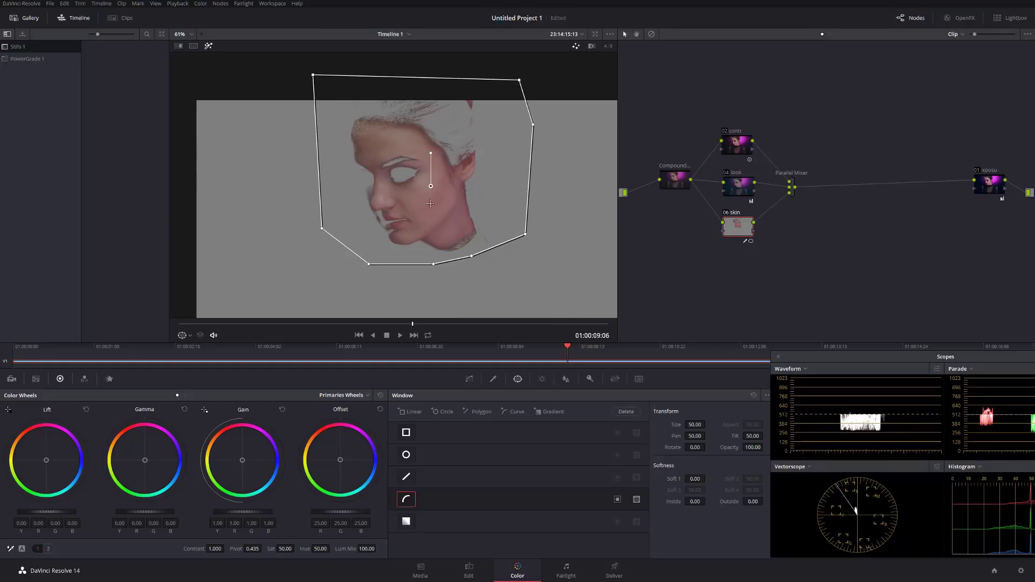
pyautogui.hotkey('shift', 'z')
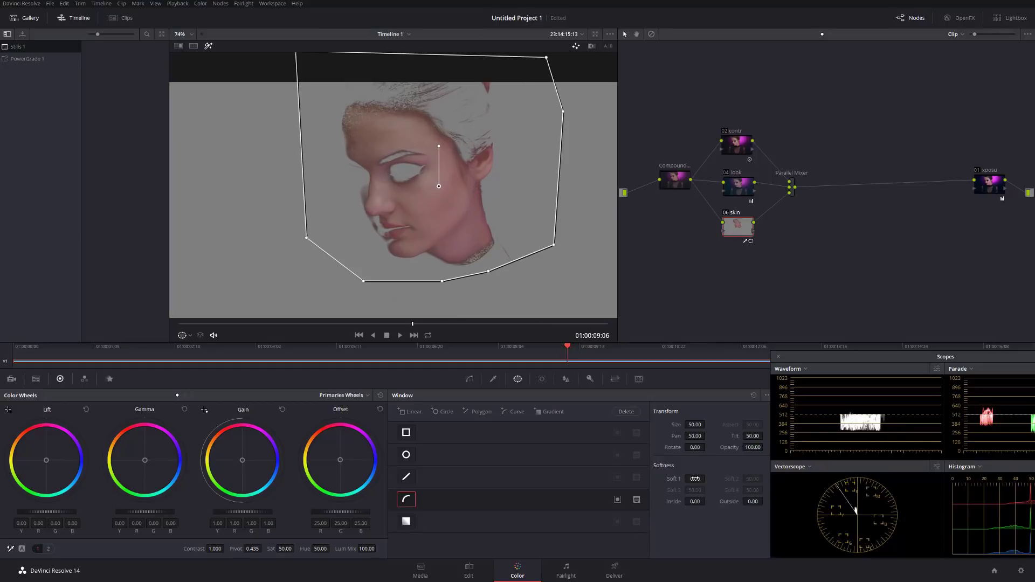
pyautogui.moveTo(707, 479); pyautogui.dragTo(713, 479)
# - Refine the skin qualifier with saturation low 1.7 and high 7.0, and luminance low 56.5
pyautogui.scroll(3, 417, 208)
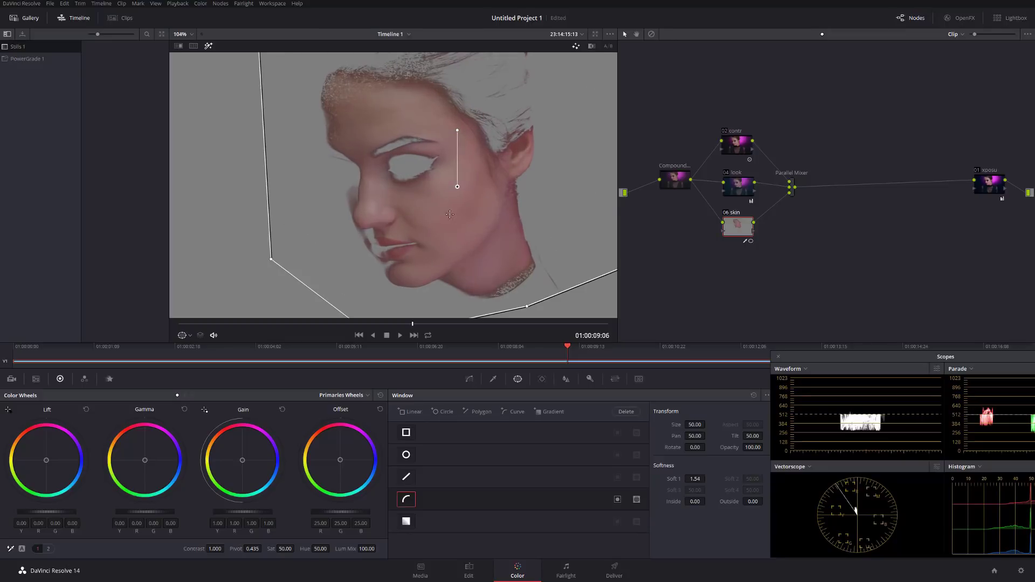
pyautogui.moveTo(462, 226); pyautogui.dragTo(434, 202)
pyautogui.click(493, 379)
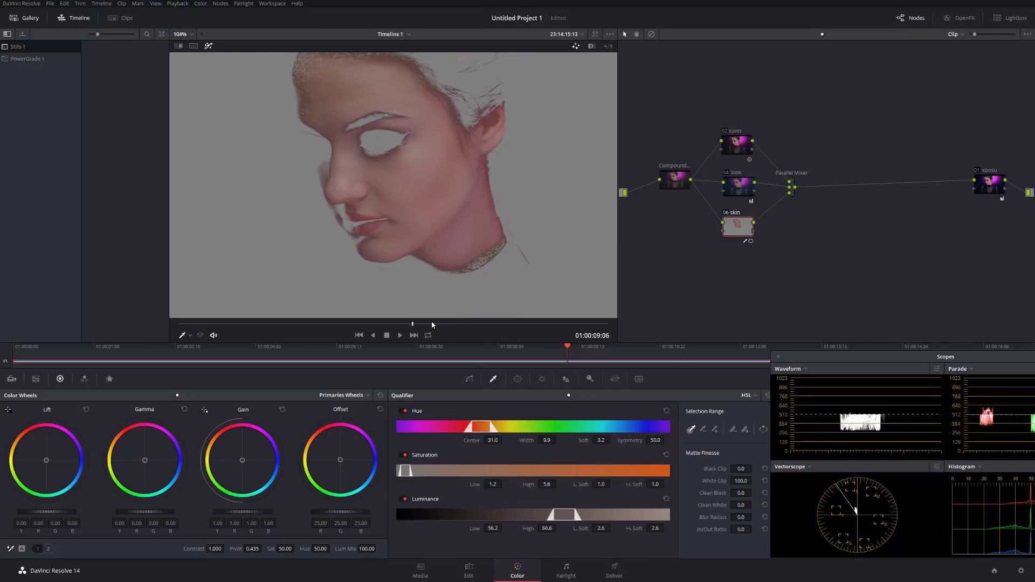
pyautogui.moveTo(430, 324)
pyautogui.mouseDown()
pyautogui.moveTo(355, 326)
pyautogui.moveTo(423, 326)
pyautogui.mouseUp()
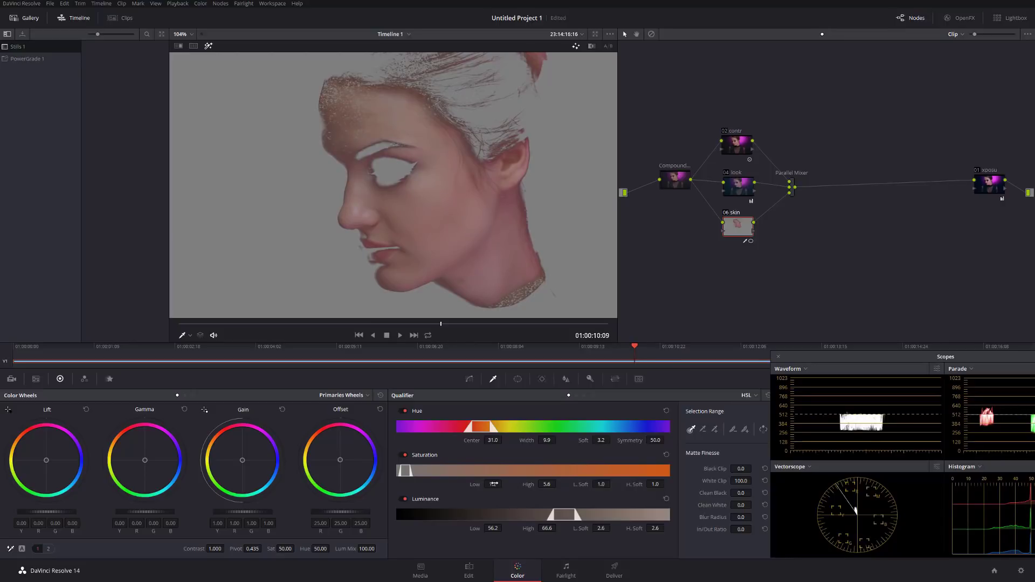
pyautogui.moveTo(493, 484); pyautogui.dragTo(506, 484)
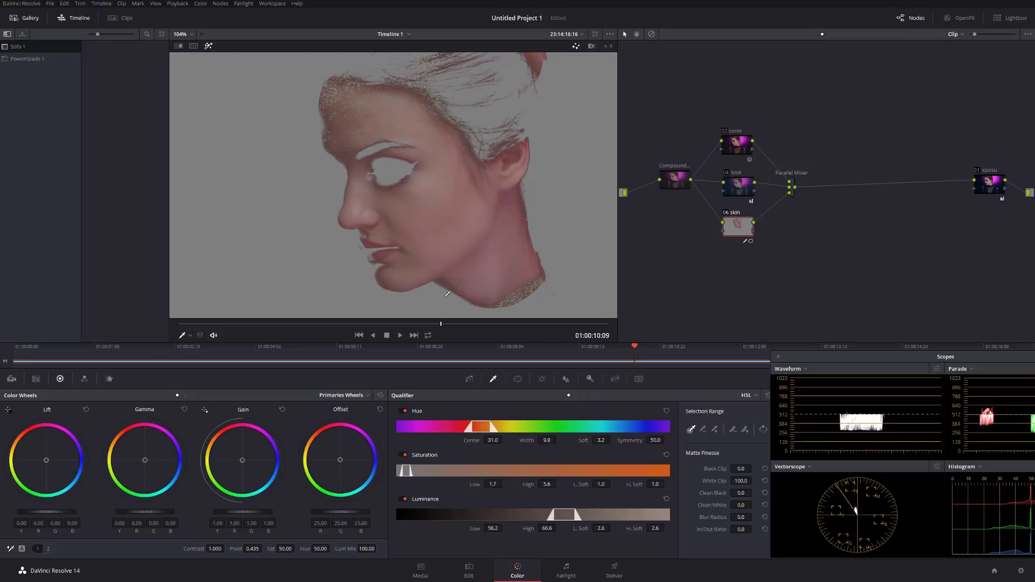
pyautogui.moveTo(547, 484); pyautogui.dragTo(559, 484)
pyautogui.moveTo(494, 529); pyautogui.dragTo(505, 529)
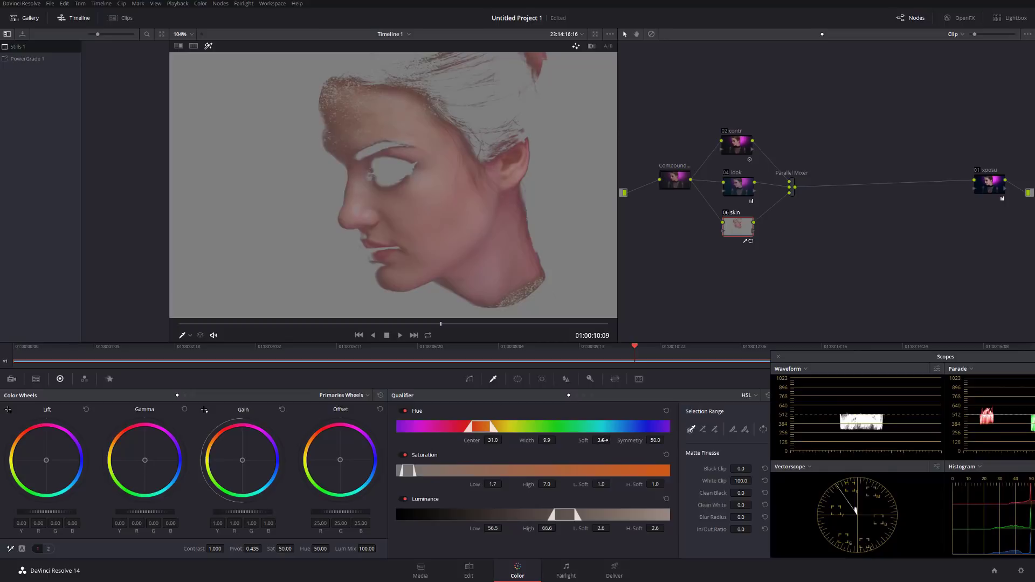
# - Set the qualifier's hue center to 36.9, width to 13.7 and softness to 27.4, with saturation low at 1.8
pyautogui.moveTo(612, 441); pyautogui.dragTo(613, 441)
pyautogui.scroll(-2, 530, 214)
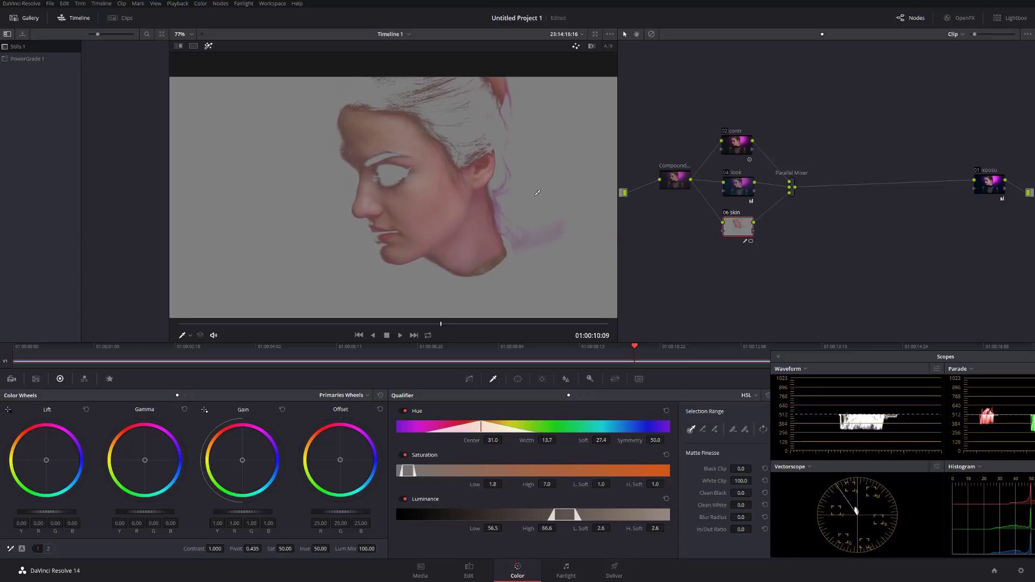
pyautogui.moveTo(492, 441); pyautogui.dragTo(504, 440)
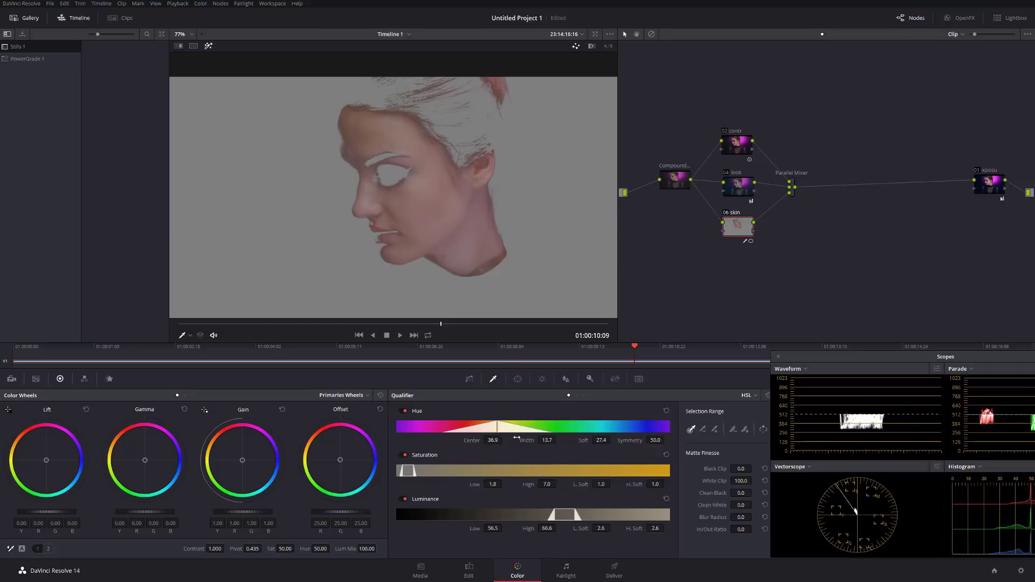
# - Check the key on other frames and add the shaded far side of the face to the qualifier selection
pyautogui.click(327, 325)
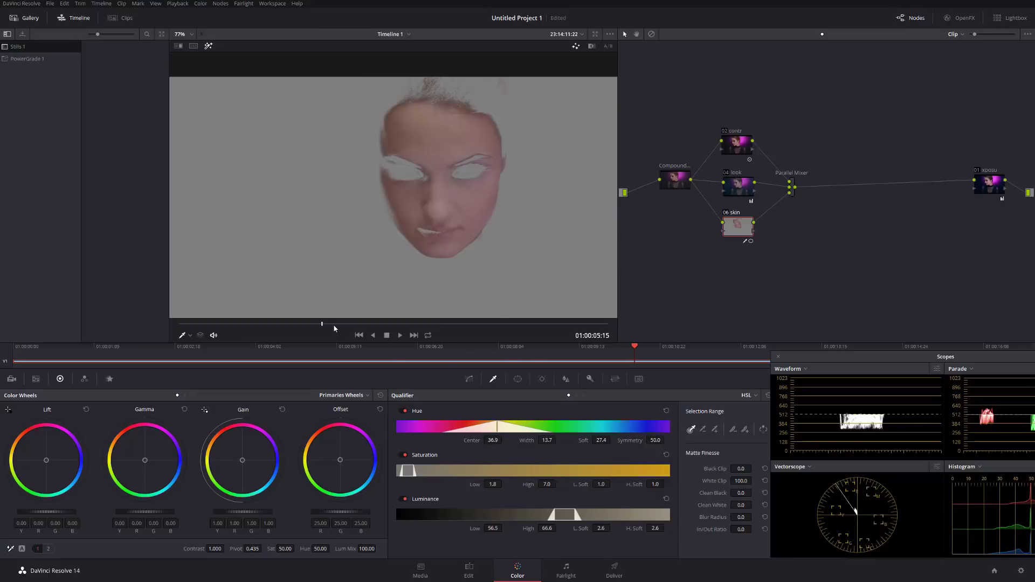
pyautogui.scroll(5, 364, 240)
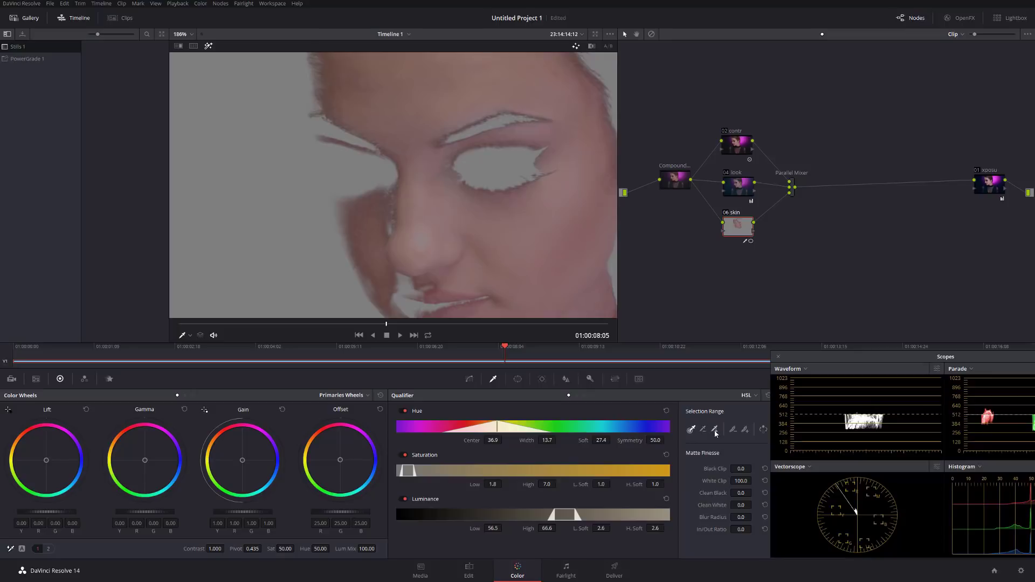
pyautogui.scroll(-3, 545, 293)
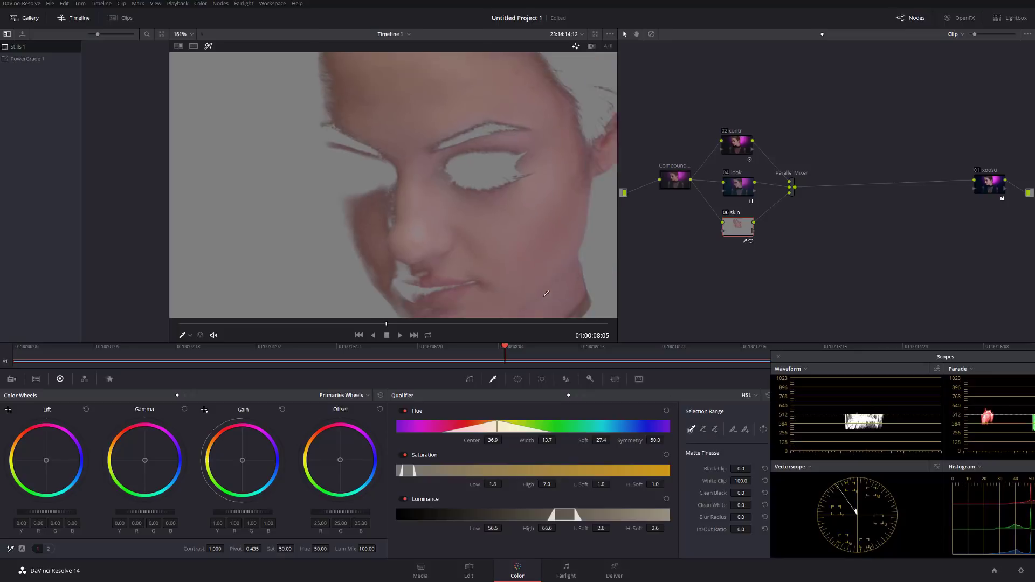
pyautogui.click(715, 429)
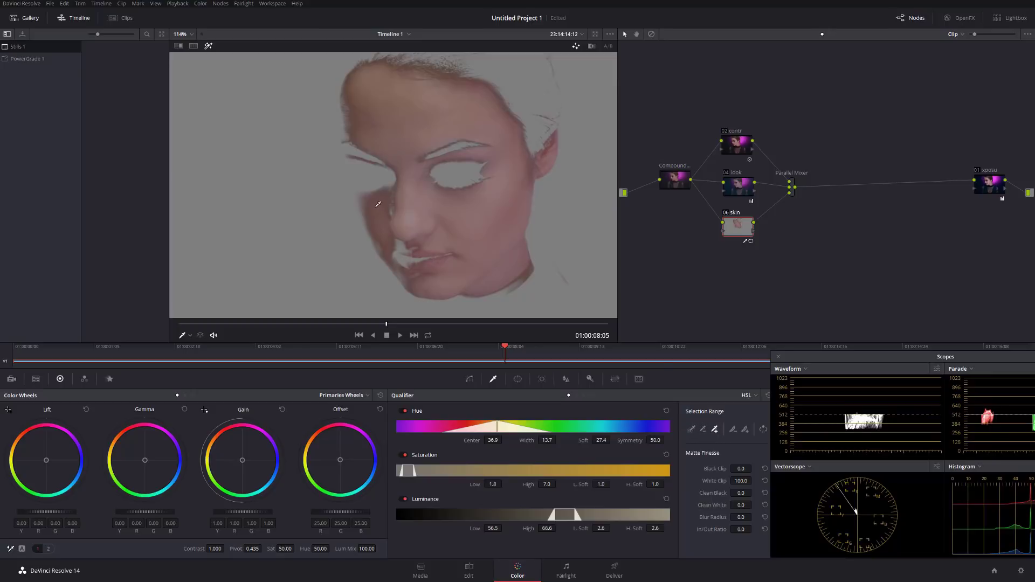
pyautogui.moveTo(379, 215); pyautogui.dragTo(370, 210)
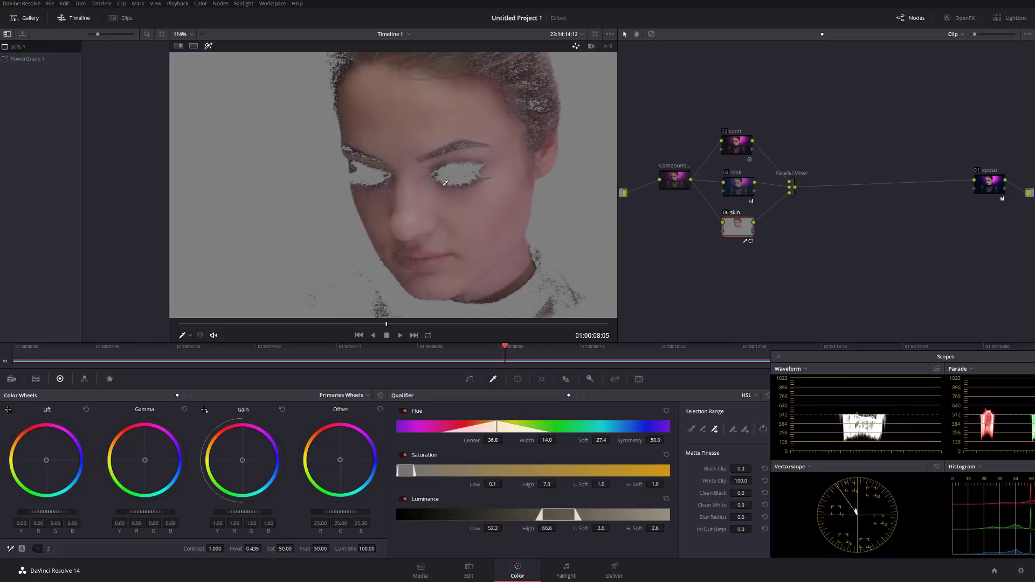
# - Subtract the hair above the forehead from the skin qualifier selection
pyautogui.scroll(-2, 459, 191)
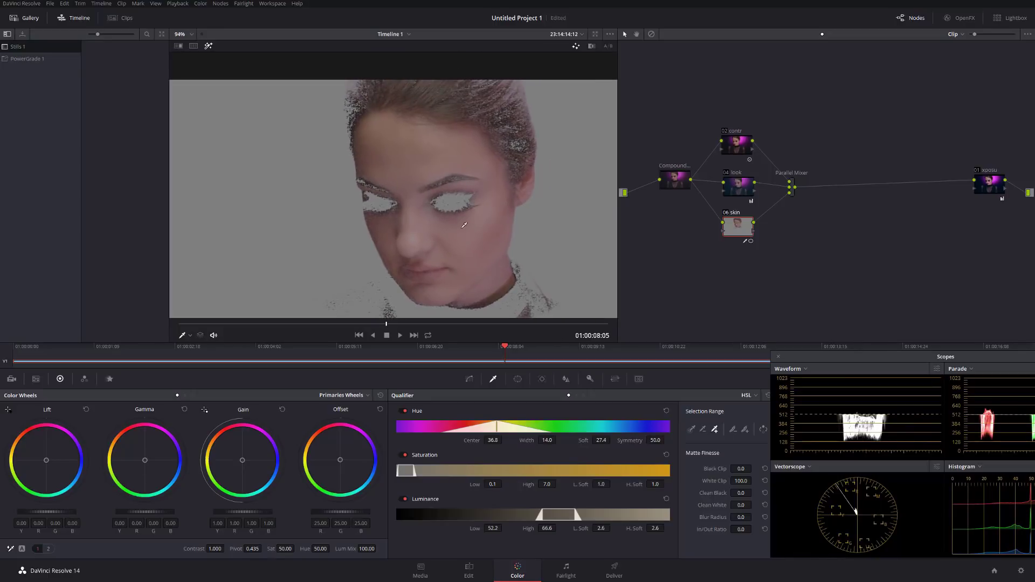
pyautogui.click(703, 429)
pyautogui.moveTo(439, 86); pyautogui.dragTo(473, 93)
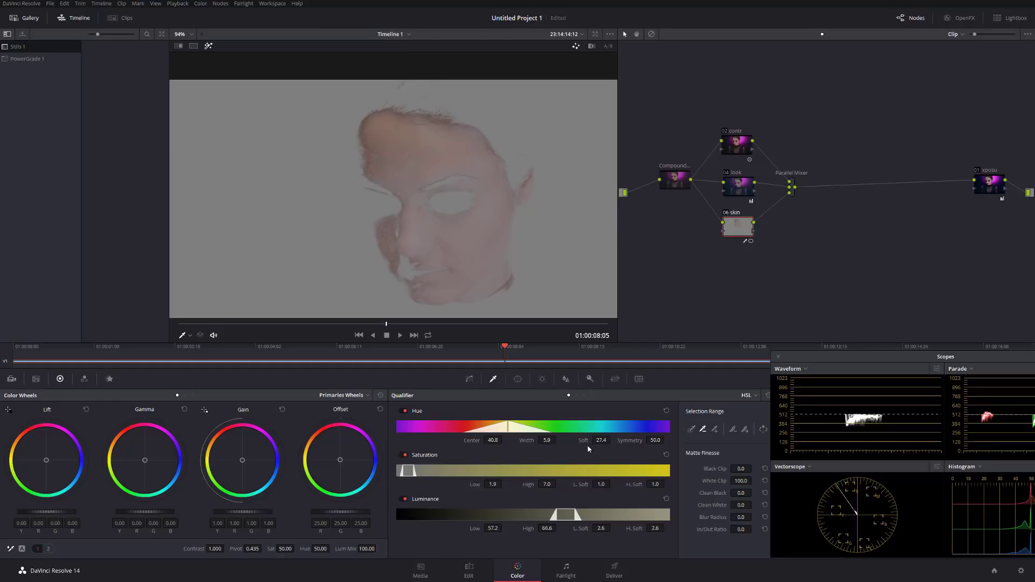
# - Set the qualifier's hue center to 32.5 and softness to 23.7, and widen the hue range to about 11
pyautogui.moveTo(548, 440); pyautogui.dragTo(560, 440)
pyautogui.moveTo(496, 440); pyautogui.dragTo(479, 440)
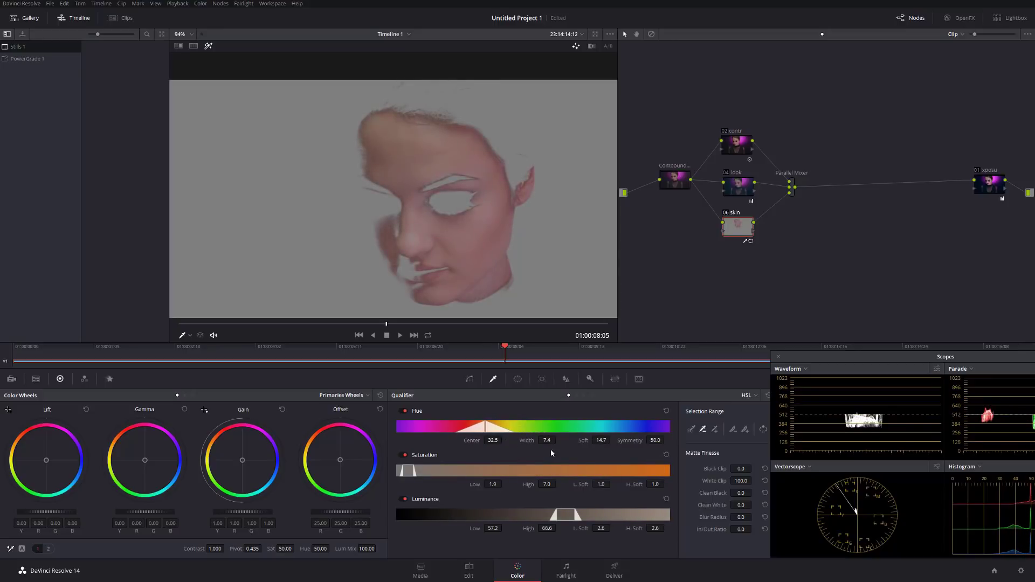
pyautogui.moveTo(559, 440); pyautogui.dragTo(559, 440)
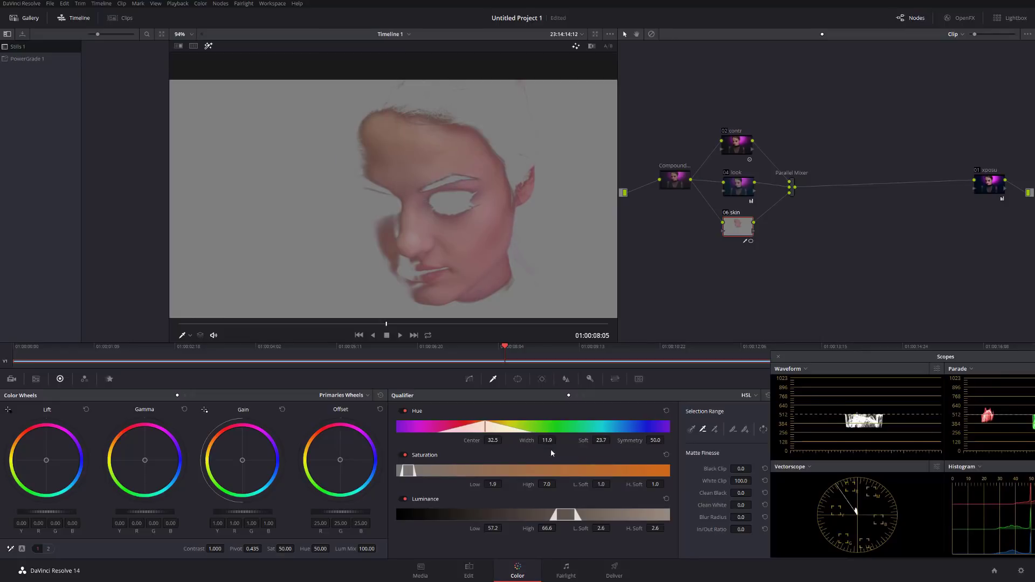
# - Set saturation low to 1.7 with low softness 2.2, and reduce luminance low with a low softness of about 6.6
pyautogui.moveTo(504, 483); pyautogui.dragTo(504, 484)
pyautogui.moveTo(504, 528); pyautogui.dragTo(493, 528)
pyautogui.moveTo(594, 528); pyautogui.dragTo(612, 529)
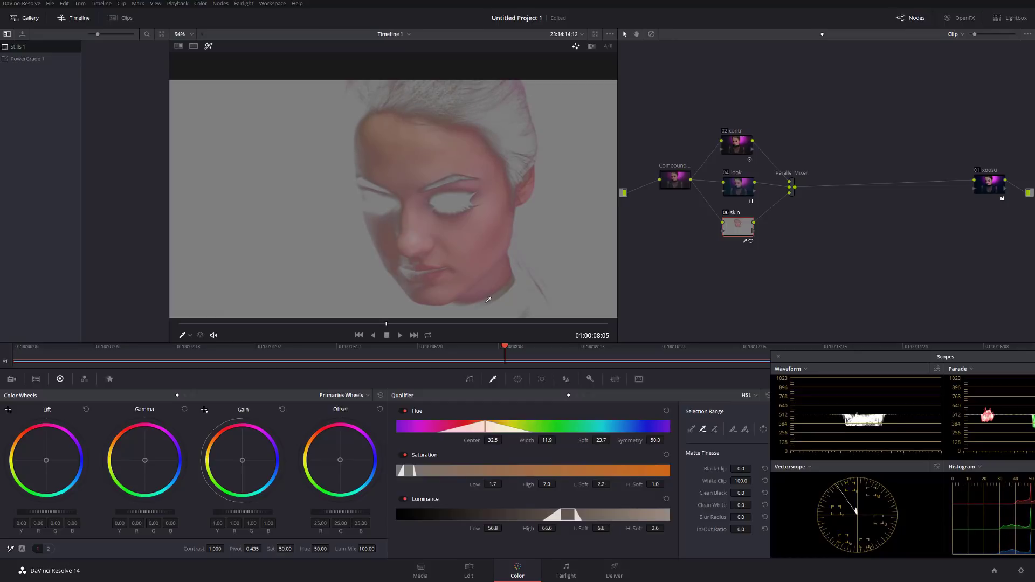
# - Clean up the skin matte with Clean White 4.4, Clean Black about 1.4 and Blur Radius 5.3
pyautogui.scroll(6, 504, 265)
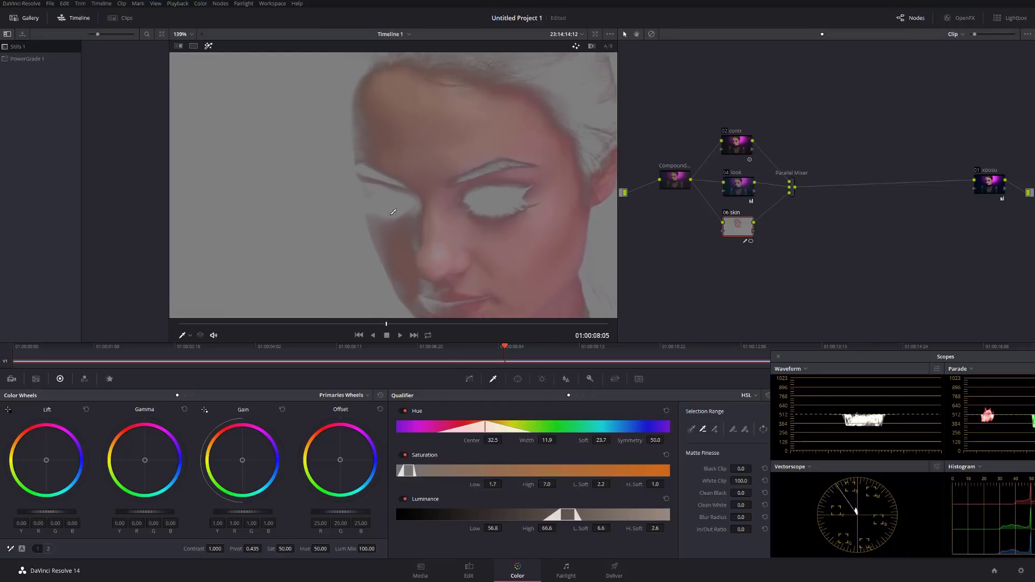
pyautogui.moveTo(424, 217); pyautogui.dragTo(411, 218)
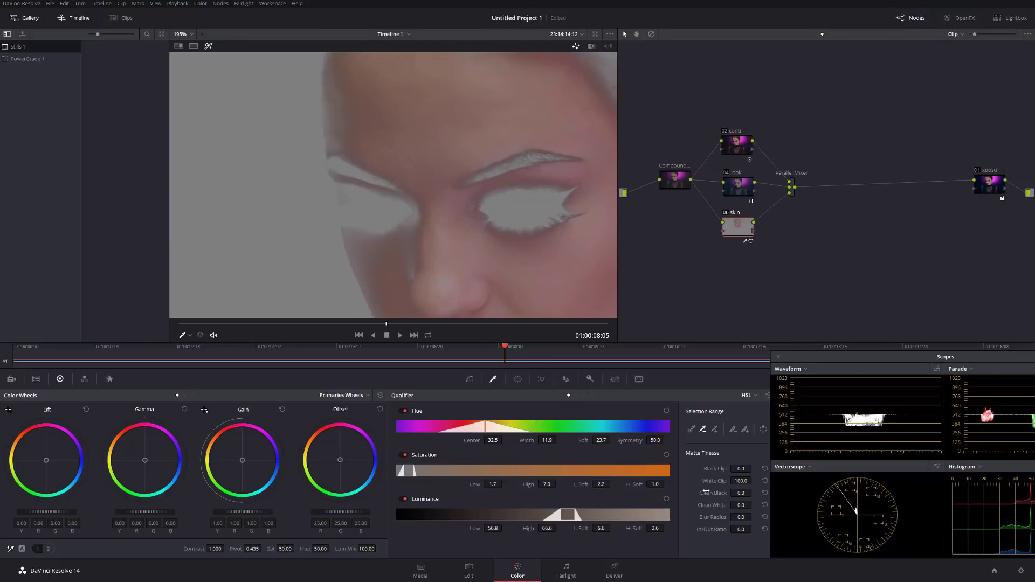
pyautogui.moveTo(471, 226); pyautogui.dragTo(451, 206)
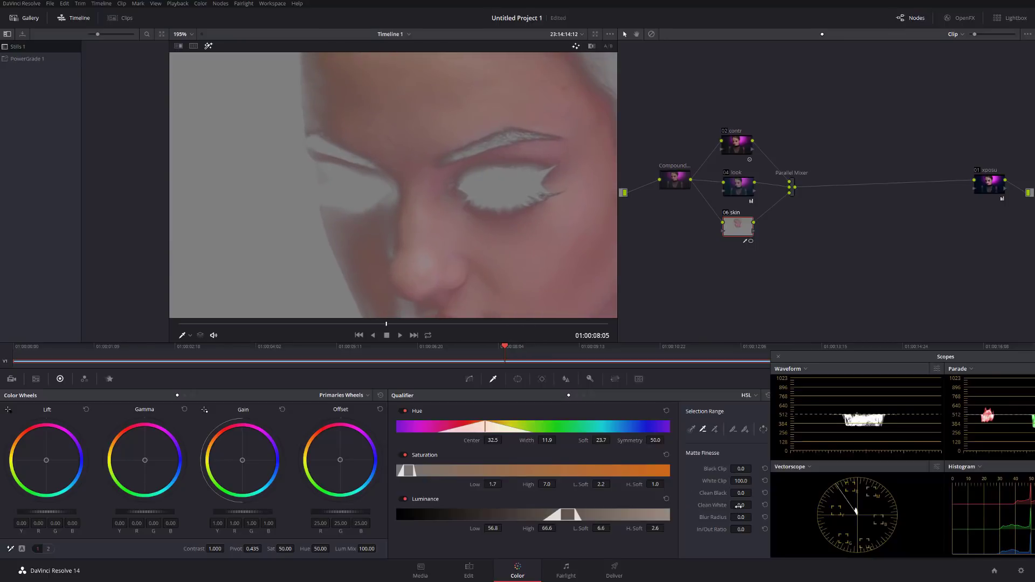
pyautogui.moveTo(741, 505); pyautogui.dragTo(759, 505)
pyautogui.moveTo(754, 493); pyautogui.dragTo(755, 493)
pyautogui.moveTo(738, 514); pyautogui.dragTo(755, 517)
pyautogui.scroll(-3, 421, 238)
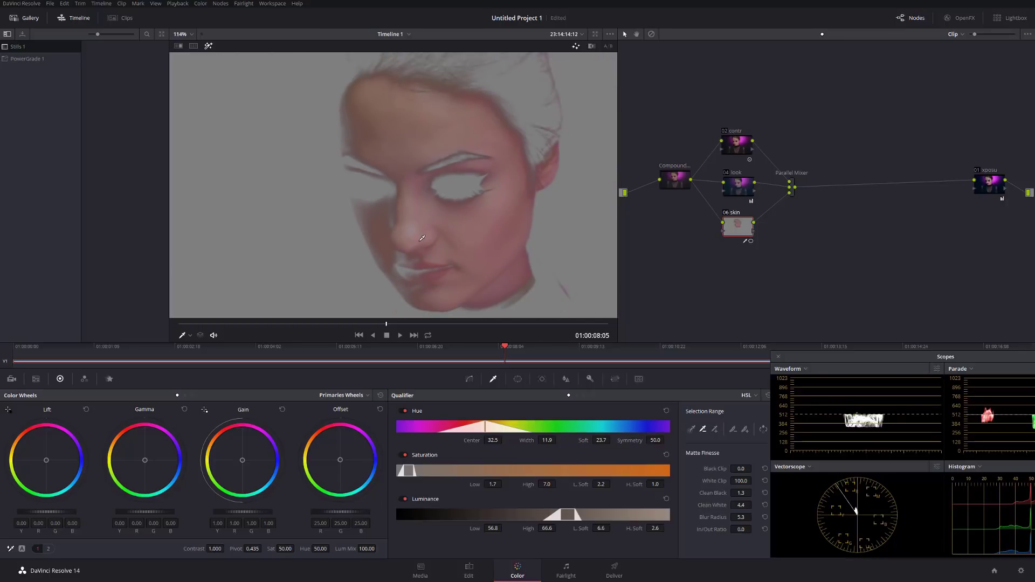
# - Turn off the highlight view and set the skin node's contrast to 1.214 and pivot to 0.354
pyautogui.click(208, 46)
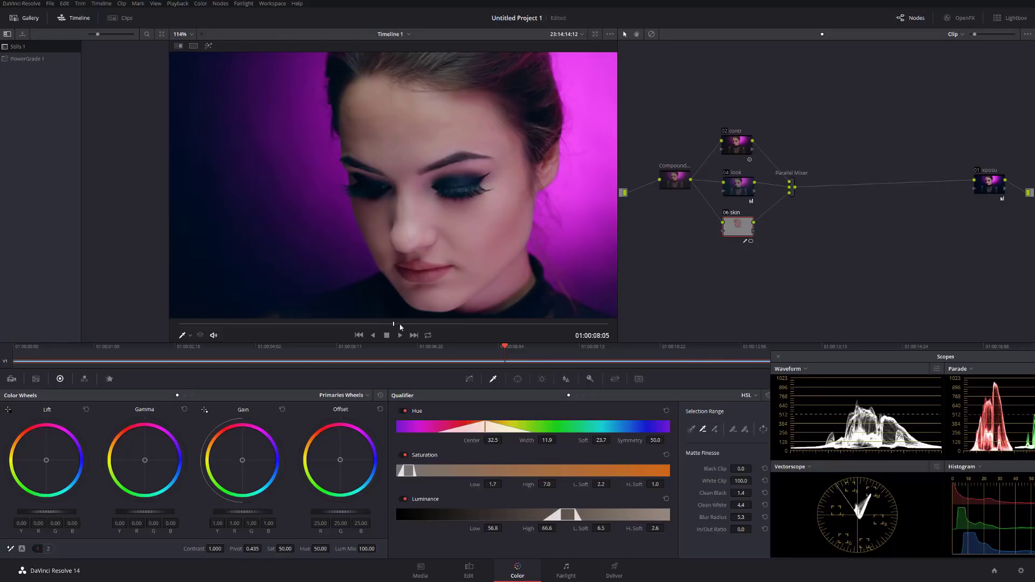
pyautogui.click(372, 324)
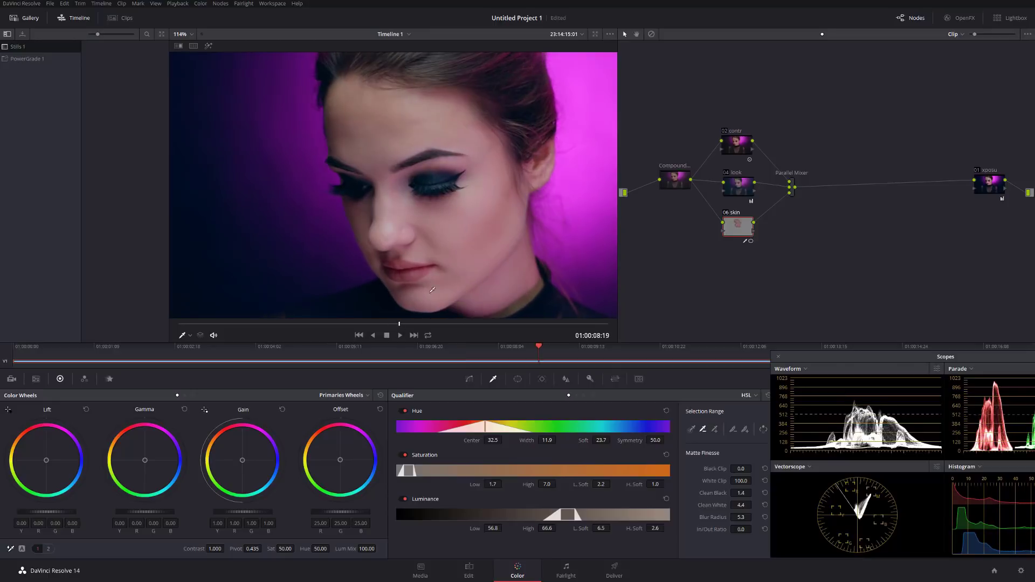
pyautogui.scroll(1, 463, 240)
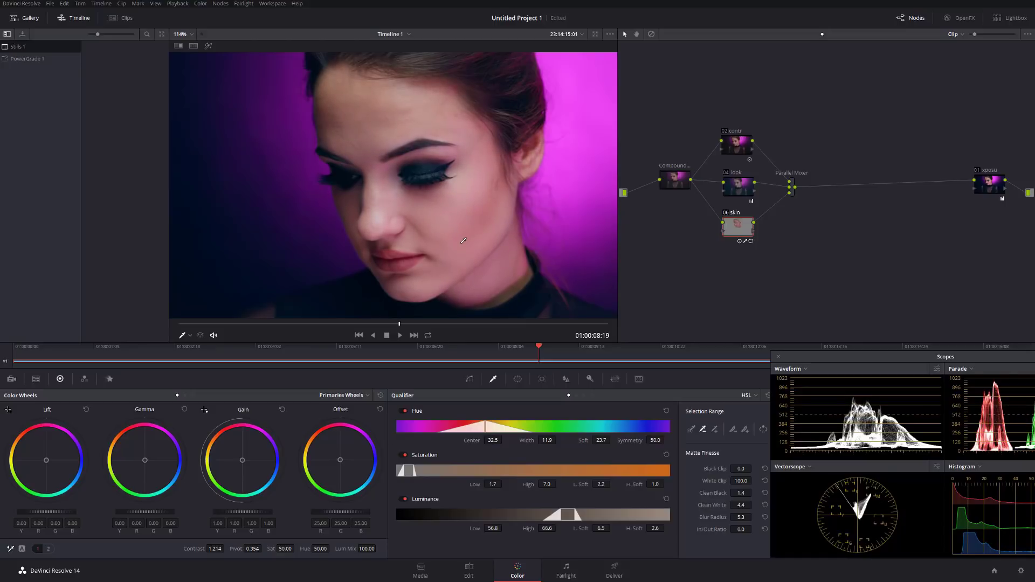
# - Compare the face with the skin node switched on and off
pyautogui.hotkey('ctrl', 'd')
pyautogui.hotkey('ctrl', 'd')
pyautogui.hotkey('ctrl', 'd')
pyautogui.hotkey('ctrl', 'd')
# - Soften the cheek texture by setting the skin node's Midtone Detail to -63
pyautogui.scroll(8, 462, 241)
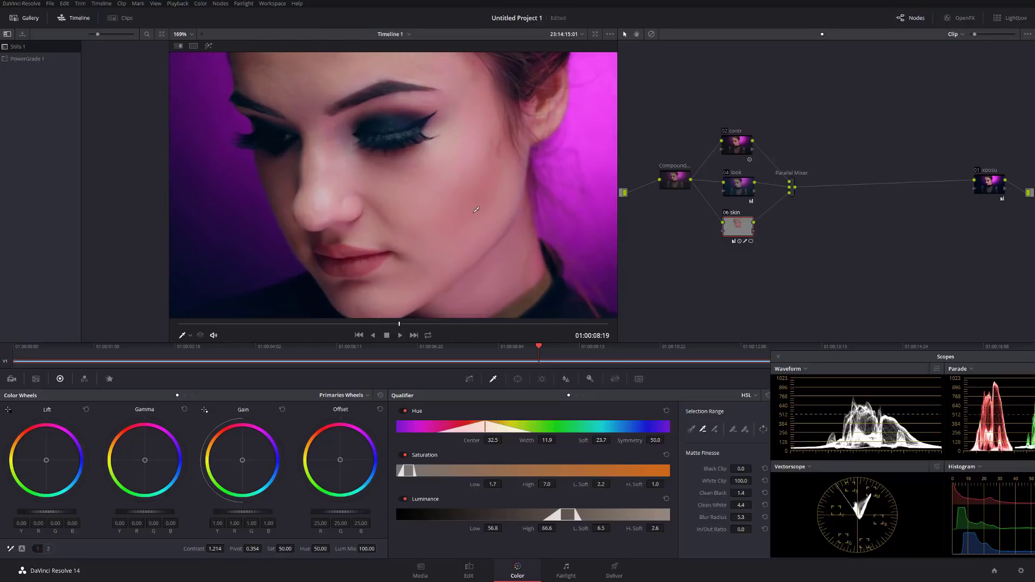
pyautogui.scroll(1, 480, 217)
pyautogui.moveTo(480, 217); pyautogui.dragTo(434, 201)
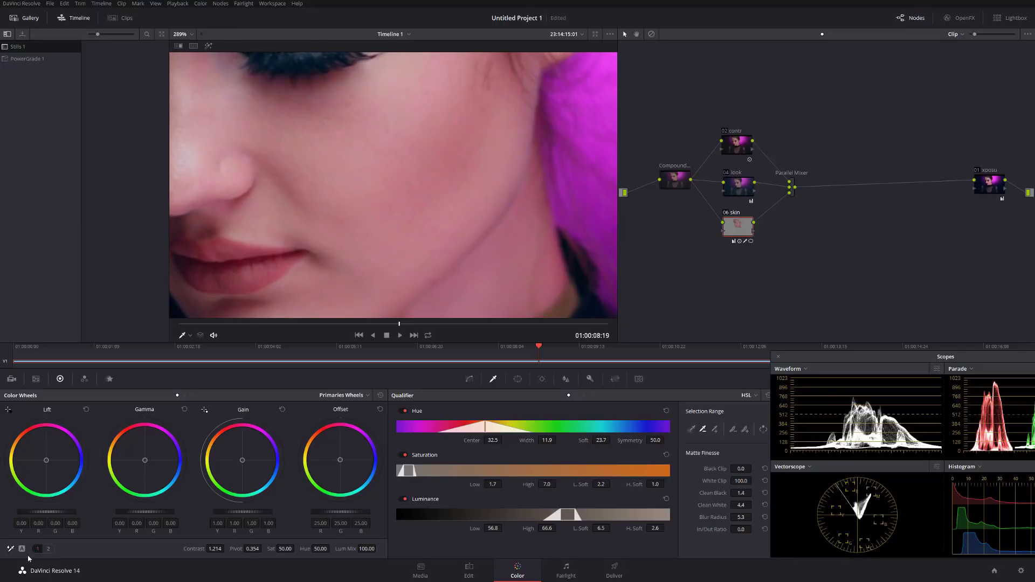
pyautogui.click(48, 549)
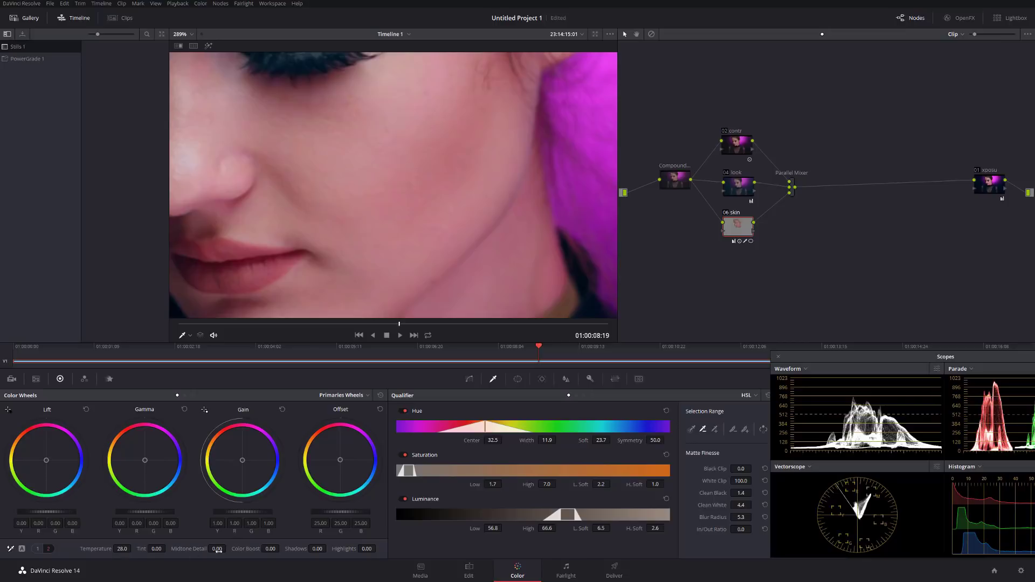
pyautogui.moveTo(218, 549)
pyautogui.mouseDown()
pyautogui.moveTo(197, 549)
pyautogui.moveTo(207, 549)
pyautogui.mouseUp()
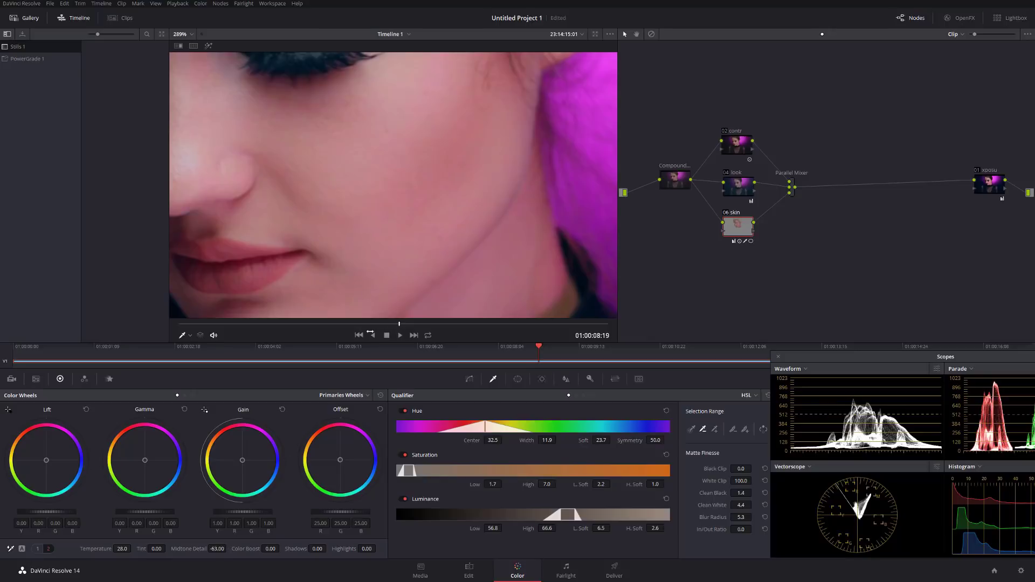
# - Compare the softened cheek with the skin node disabled and enabled, and return the viewer to the full frame
pyautogui.hotkey('ctrl', 'd')
pyautogui.hotkey('ctrl', 'd')
pyautogui.hotkey('ctrl', 'd')
pyautogui.hotkey('ctrl', 'd')
pyautogui.hotkey('ctrl', 'd')
pyautogui.hotkey('ctrl', 'd')
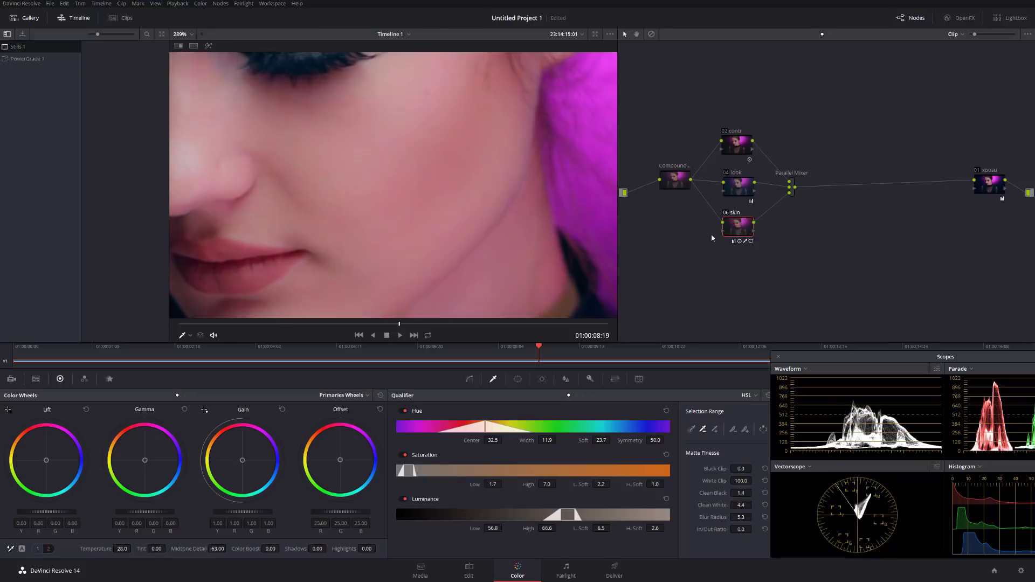
pyautogui.hotkey('shift', 'z')
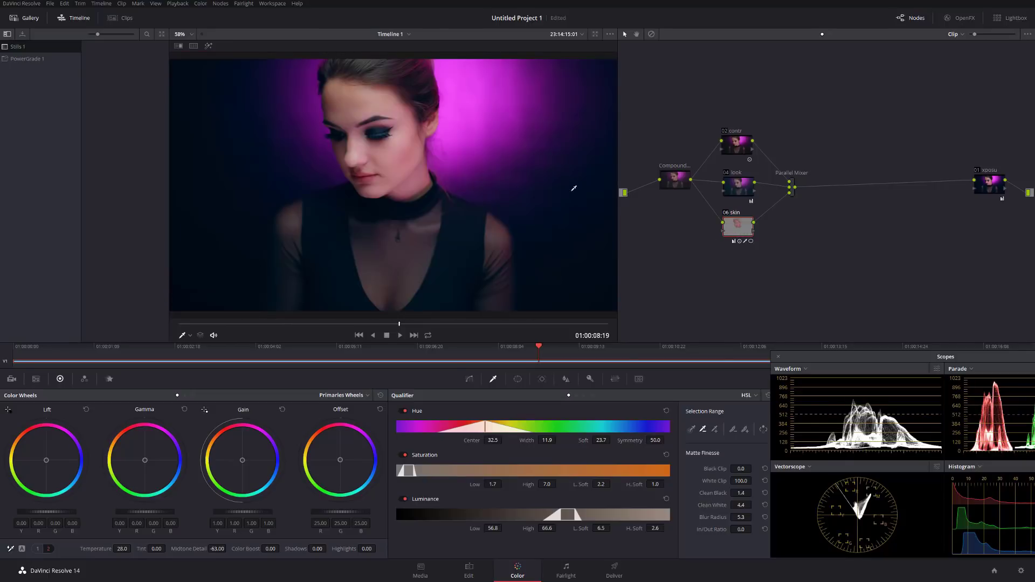
# - Examine the purple background for noise at 01:00:05:19
pyautogui.moveTo(402, 323); pyautogui.dragTo(324, 324)
pyautogui.moveTo(260, 147); pyautogui.dragTo(371, 200)
pyautogui.scroll(2, 385, 169)
pyautogui.scroll(6, 387, 165)
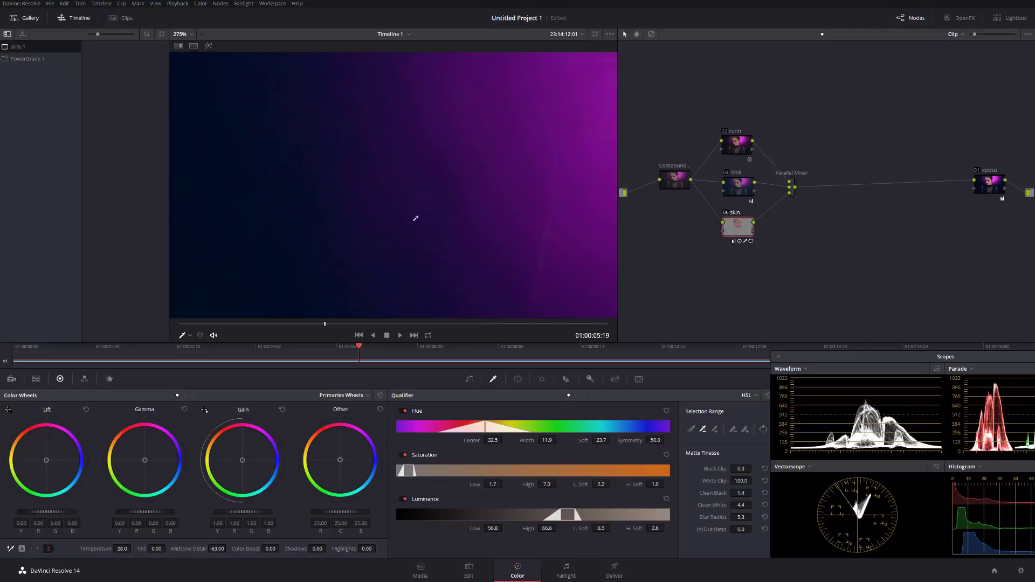
pyautogui.scroll(-3, 421, 190)
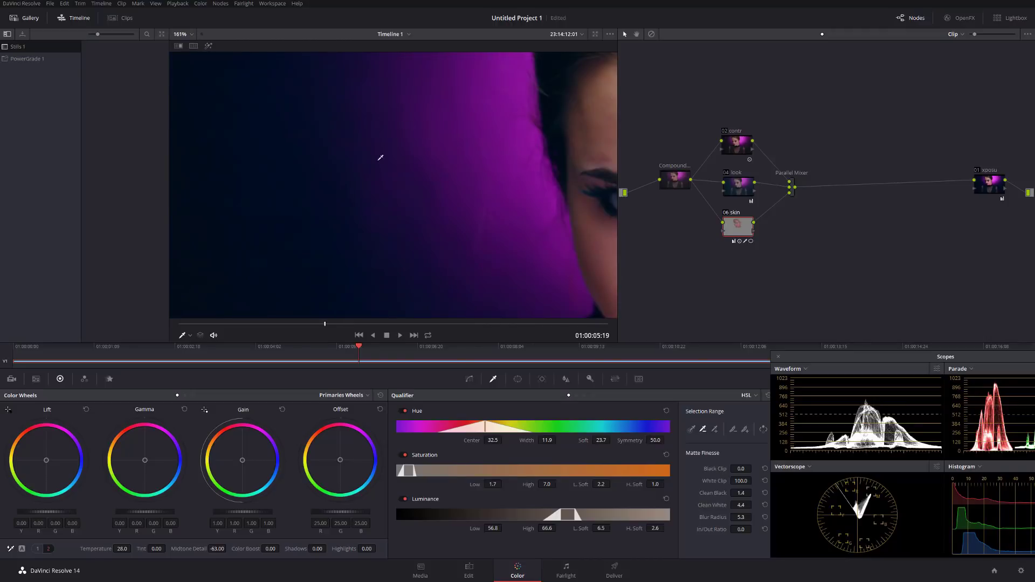
pyautogui.scroll(-1, 379, 186)
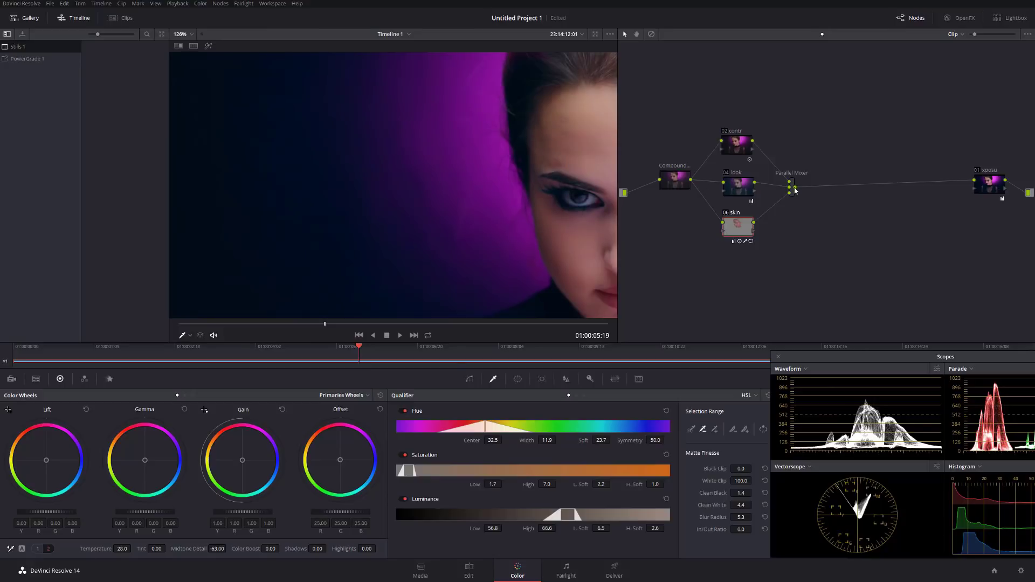
# - Spread out the node tree to make room between the compound node and the three parallel nodes and their mixer
pyautogui.moveTo(792, 187); pyautogui.dragTo(820, 183)
pyautogui.moveTo(739, 191); pyautogui.dragTo(775, 190)
pyautogui.moveTo(744, 149); pyautogui.dragTo(773, 151)
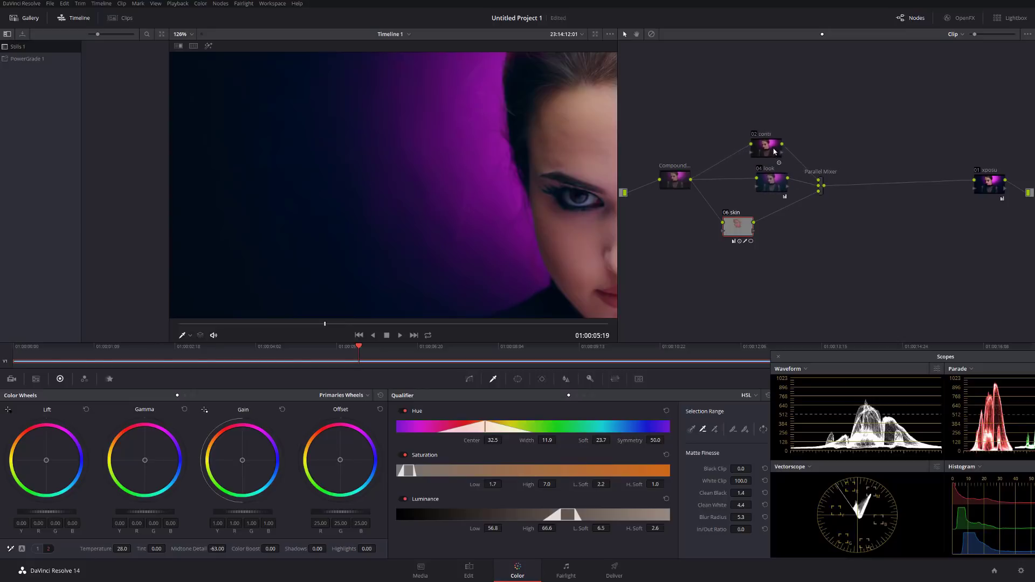
pyautogui.moveTo(747, 228); pyautogui.dragTo(782, 219)
pyautogui.moveTo(670, 182)
pyautogui.mouseDown()
pyautogui.moveTo(716, 187)
pyautogui.moveTo(659, 190)
pyautogui.mouseUp()
# - Add a serial node after the compound node, swap it in front of the compound node and label it NR
pyautogui.click(659, 189)
pyautogui.hotkey('alt', 's')
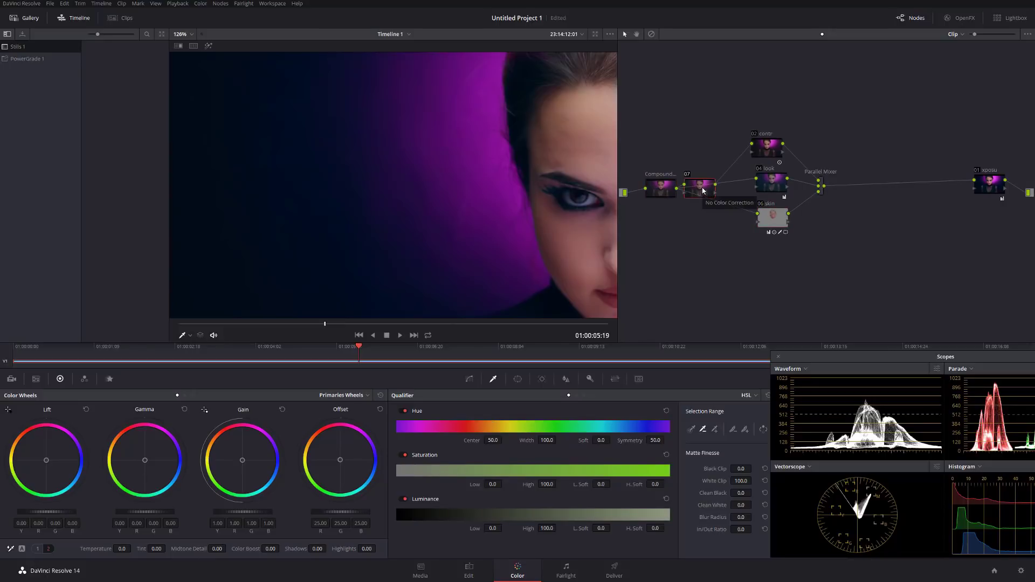
pyautogui.moveTo(702, 191); pyautogui.dragTo(661, 189)
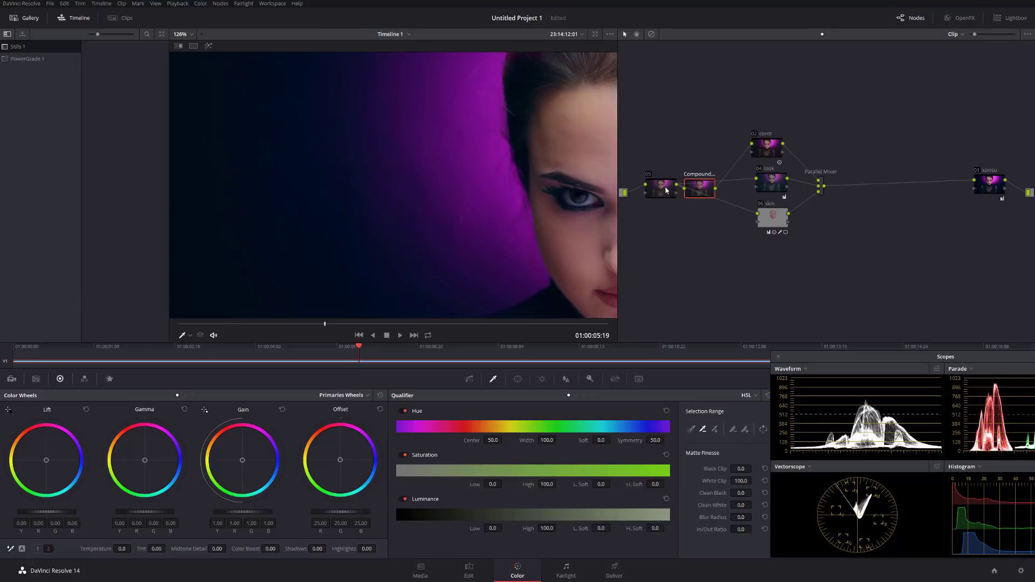
pyautogui.rightClick(661, 189)
pyautogui.click(687, 202)
pyautogui.press('Return')
# - Set the NR node's temporal noise reduction to 5 frames, motion estimation type Better and motion range Large
pyautogui.scroll(4, 418, 202)
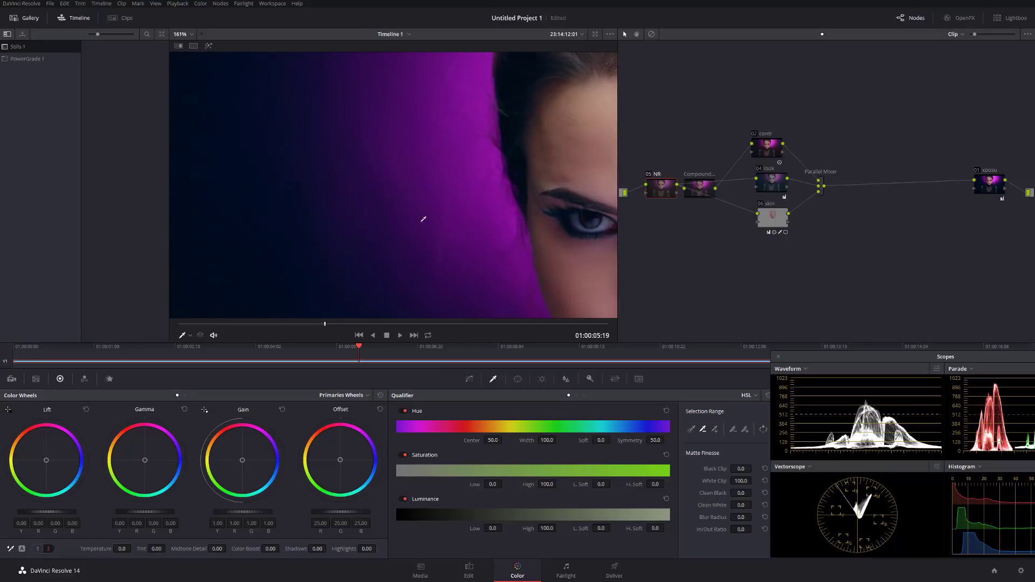
pyautogui.scroll(5, 424, 250)
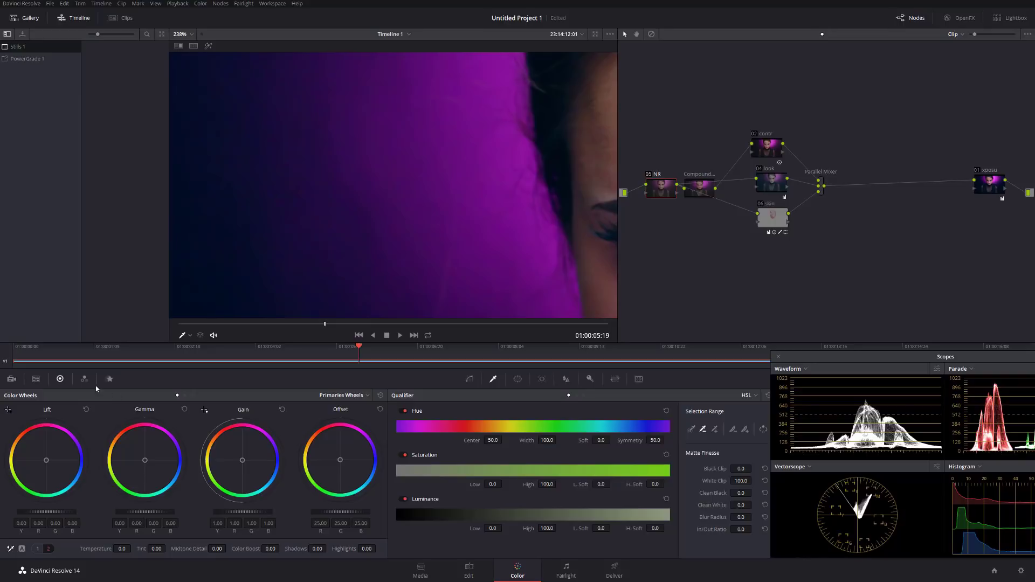
pyautogui.click(109, 379)
pyautogui.click(61, 430)
pyautogui.click(59, 477)
pyautogui.click(66, 441)
pyautogui.click(85, 460)
pyautogui.click(87, 453)
pyautogui.click(71, 474)
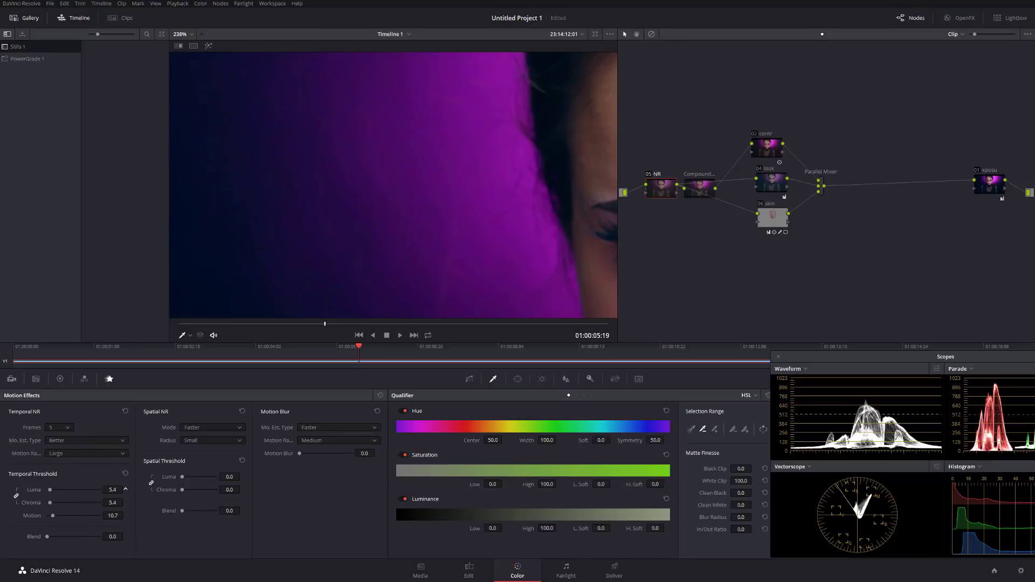
# - Set the temporal luma and chroma thresholds to 10.8 and, with spatial luma unlinked, the spatial chroma threshold to 7.8
pyautogui.moveTo(112, 490); pyautogui.dragTo(125, 490)
pyautogui.scroll(3, 421, 163)
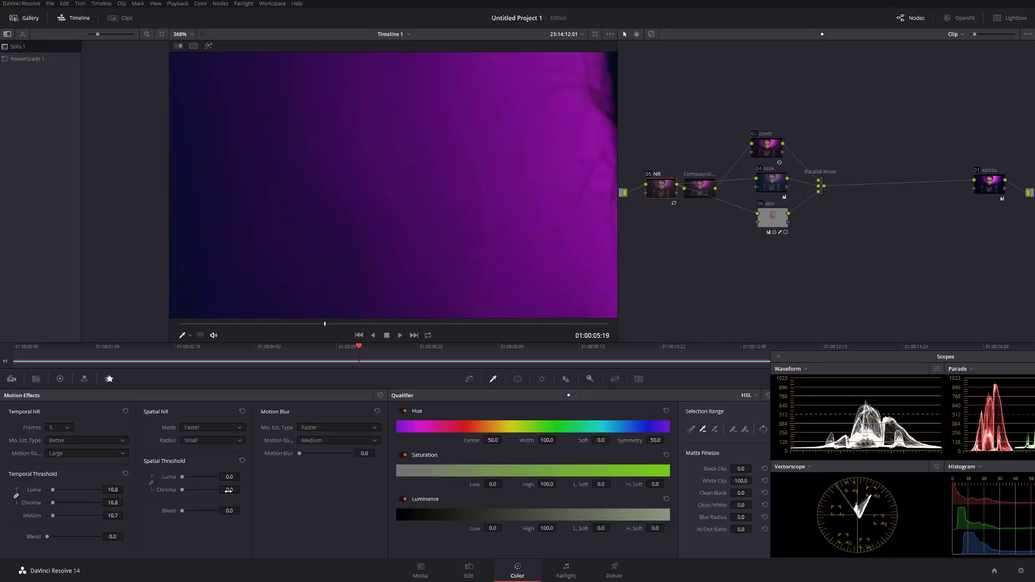
pyautogui.moveTo(550, 219); pyautogui.dragTo(313, 208)
# - Compare the detail around the eye with the NR node disabled and enabled
pyautogui.scroll(1, 432, 215)
pyautogui.moveTo(431, 216); pyautogui.dragTo(373, 143)
pyautogui.scroll(5, 373, 143)
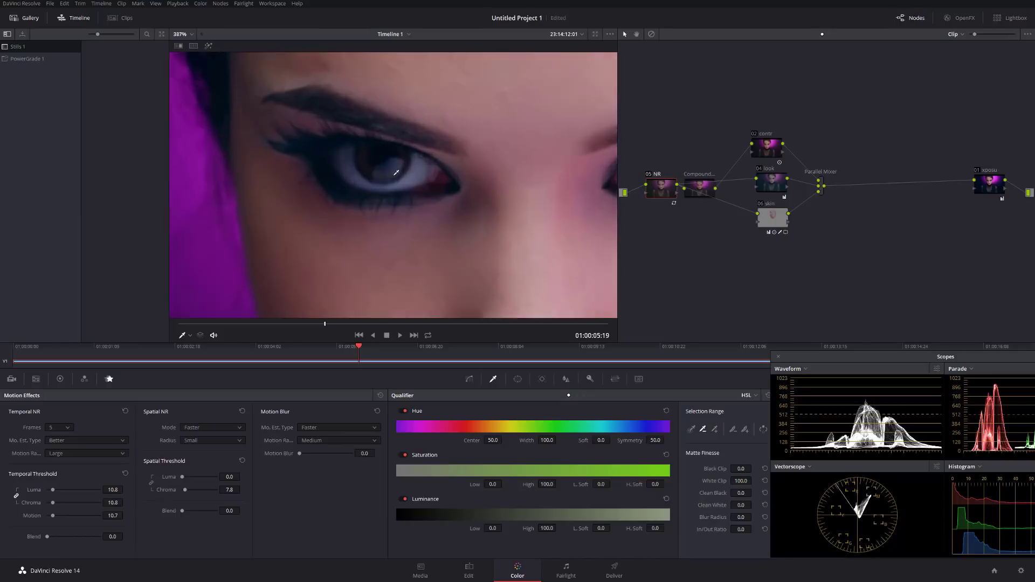
pyautogui.hotkey('ctrl', 'd')
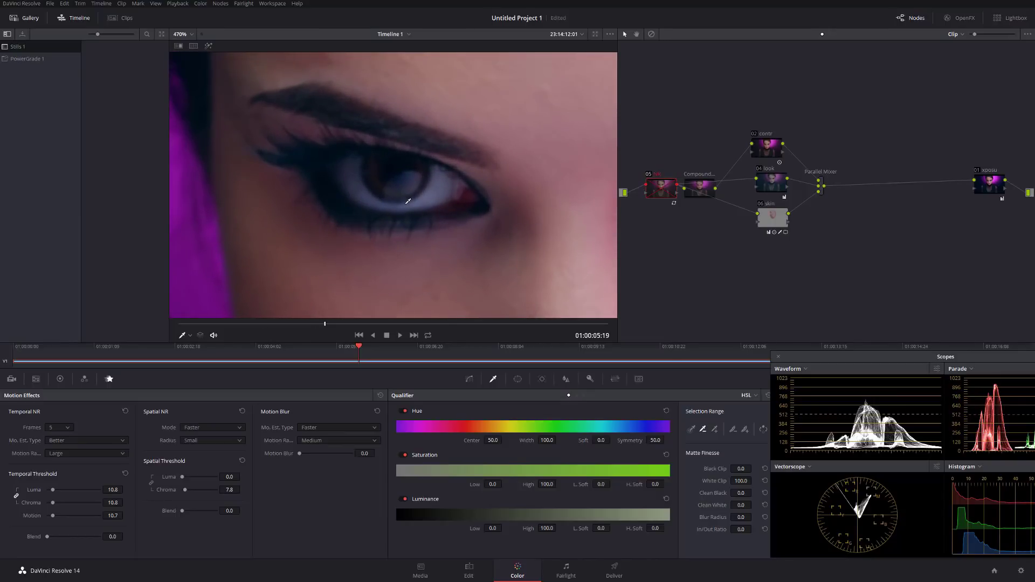
pyautogui.hotkey('ctrl', 'd')
pyautogui.hotkey('shift', 'z')
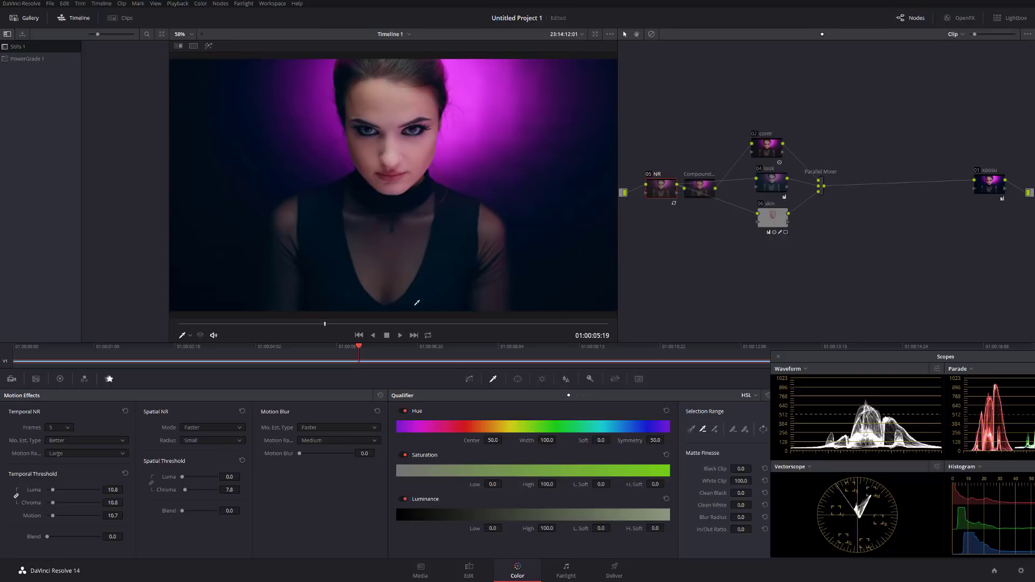
# - Review the graded clip in an enlarged viewer with the scopes moved out of the way, and return to the normal layout
pyautogui.moveTo(371, 322); pyautogui.dragTo(530, 323)
pyautogui.scroll(8, 428, 219)
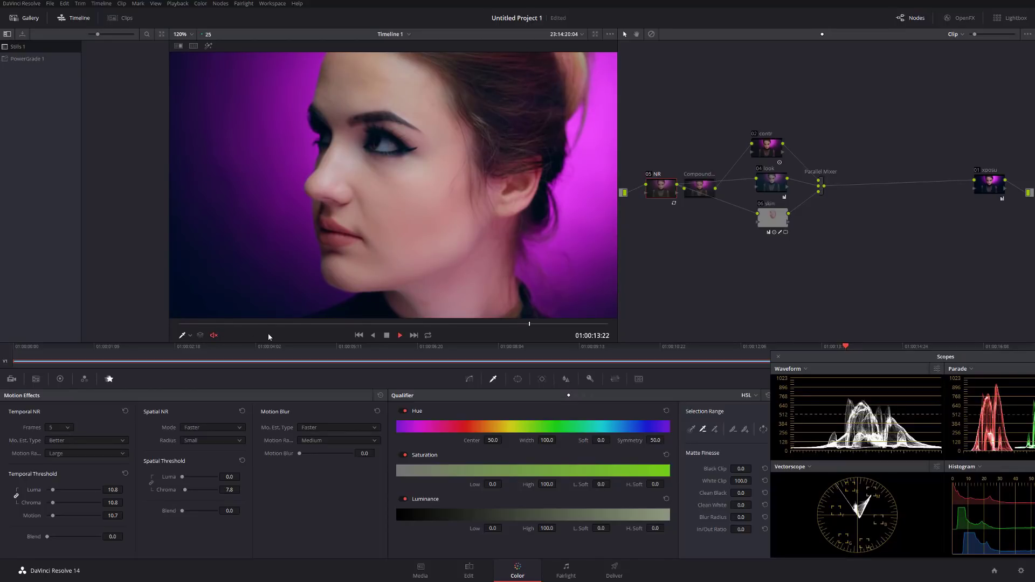
pyautogui.hotkey('alt', 'f')
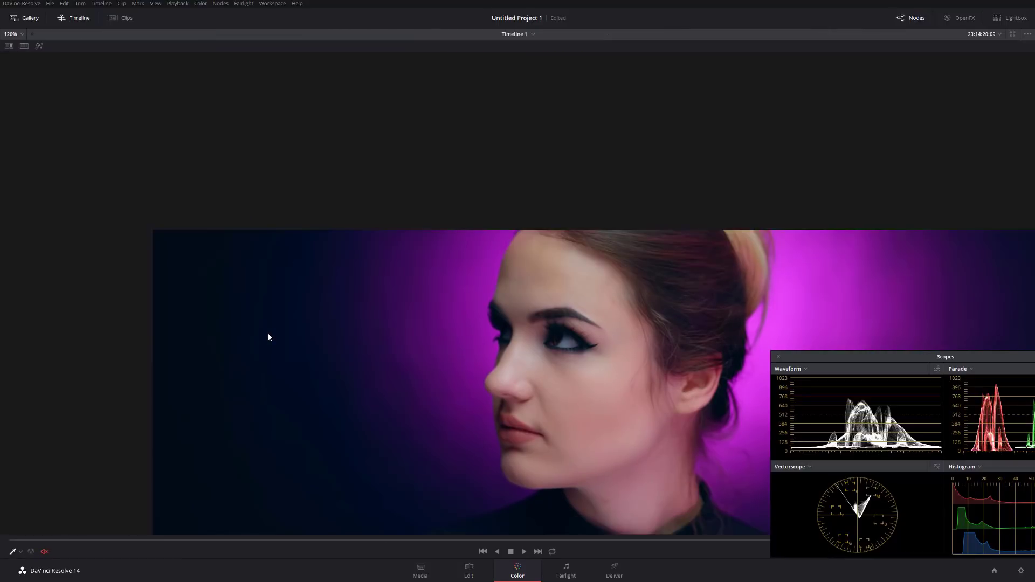
pyautogui.moveTo(379, 306); pyautogui.dragTo(317, 127)
pyautogui.moveTo(817, 358); pyautogui.dragTo(1034, 302)
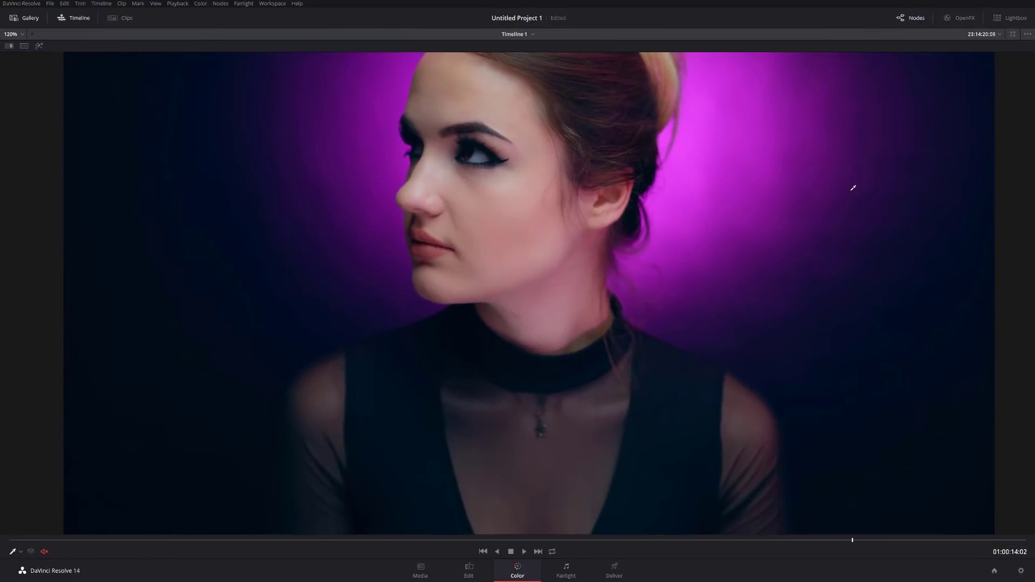
pyautogui.press('space')
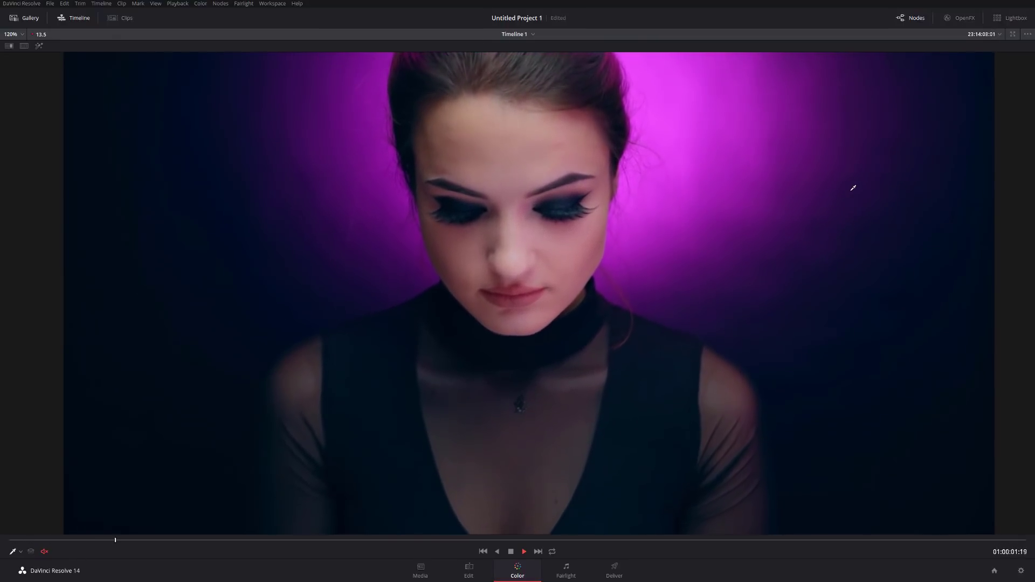
pyautogui.press('space')
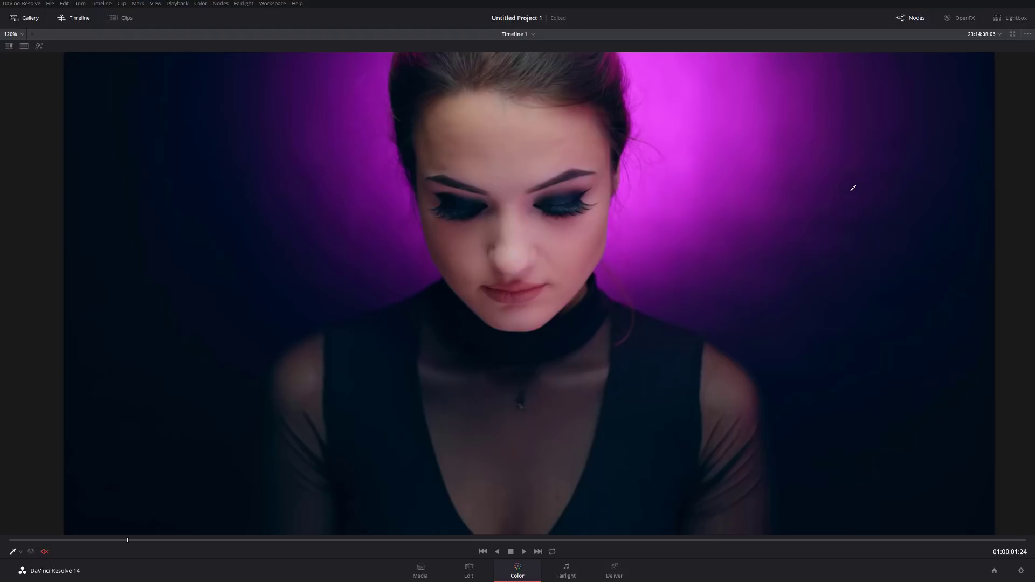
pyautogui.hotkey('shift', 'f')
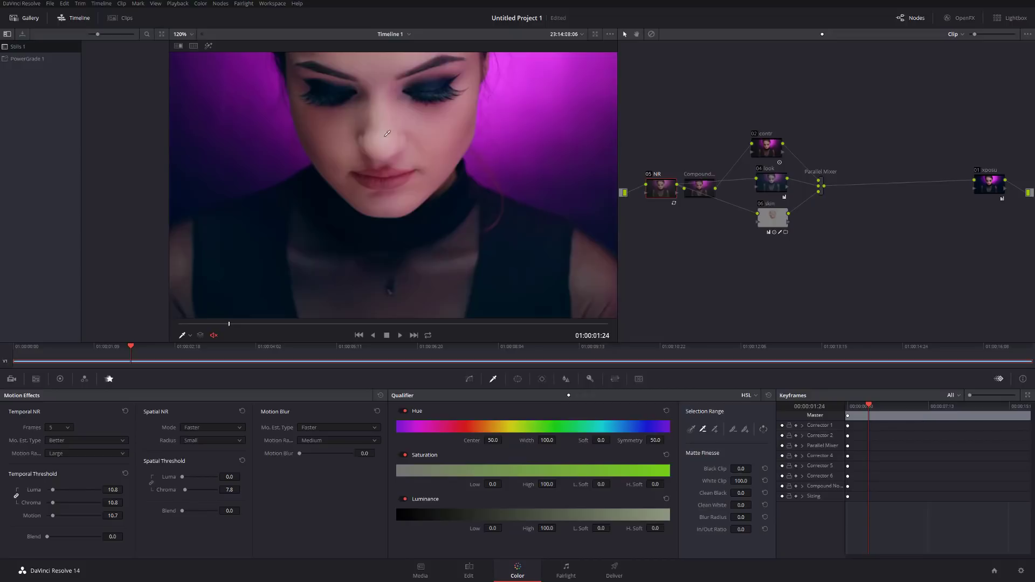
pyautogui.moveTo(404, 162); pyautogui.dragTo(431, 224)
pyautogui.scroll(-5, 431, 223)
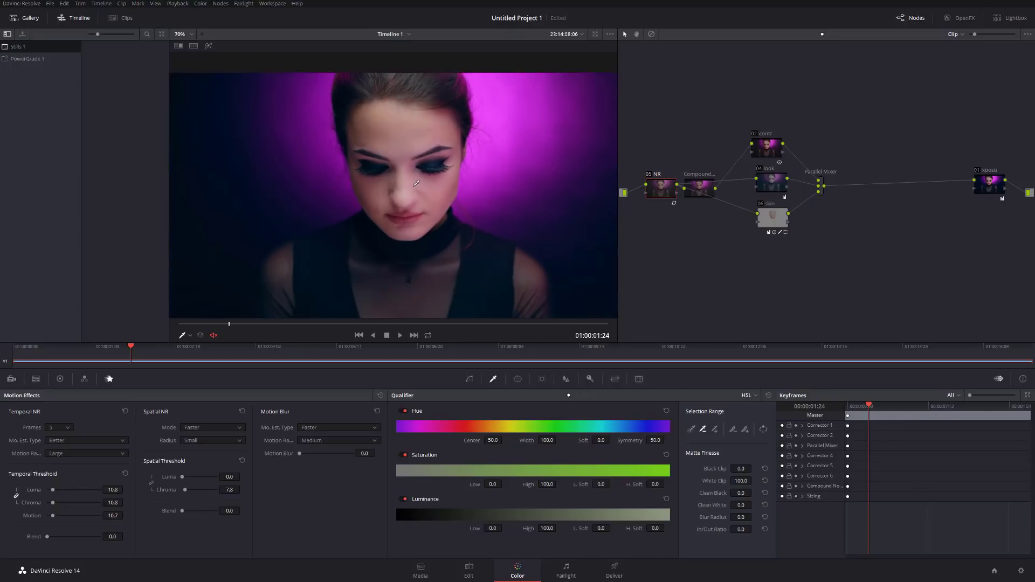
pyautogui.moveTo(426, 213); pyautogui.dragTo(432, 181)
pyautogui.click(775, 217)
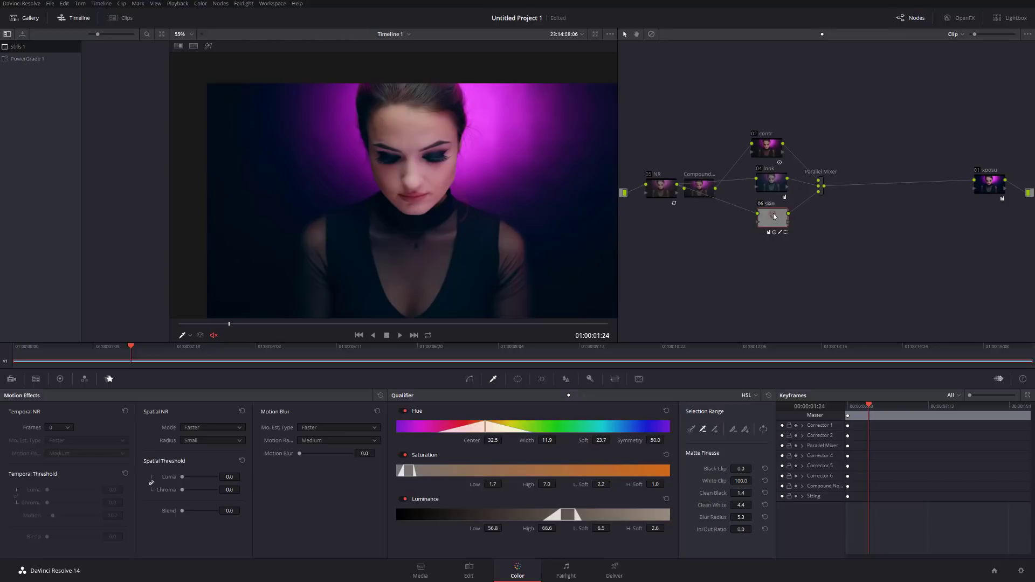
pyautogui.hotkey('alt', 'p')
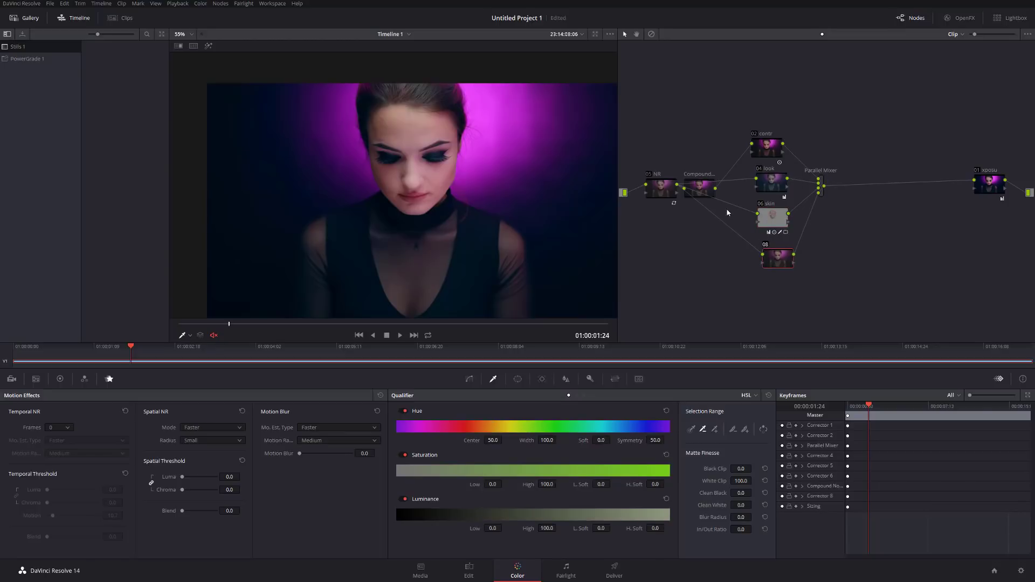
pyautogui.press('Delete')
# - Try feeding the look and skin nodes directly from the NR node, and reconnect them through the compound node
pyautogui.click(696, 196)
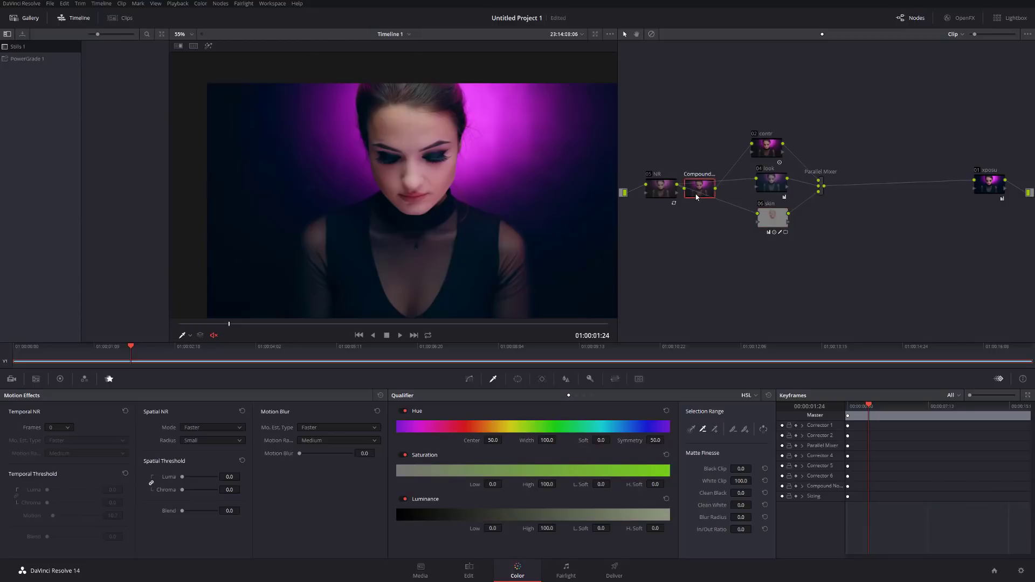
pyautogui.moveTo(698, 197)
pyautogui.mouseDown()
pyautogui.moveTo(710, 244)
pyautogui.moveTo(705, 160)
pyautogui.moveTo(694, 176)
pyautogui.mouseUp()
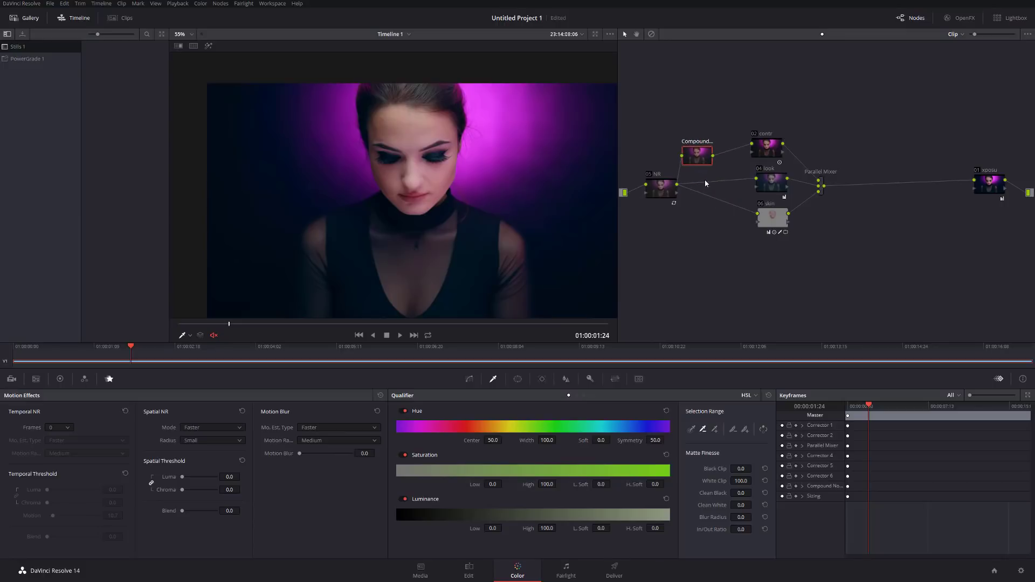
pyautogui.press('Delete')
pyautogui.moveTo(754, 178); pyautogui.dragTo(680, 152)
pyautogui.moveTo(758, 177); pyautogui.dragTo(758, 178)
pyautogui.click(717, 157)
pyautogui.moveTo(700, 158); pyautogui.dragTo(706, 192)
# - Add a new corrector node in parallel with the skin node, fed by the compound node and feeding the Parallel Mixer
pyautogui.click(775, 221)
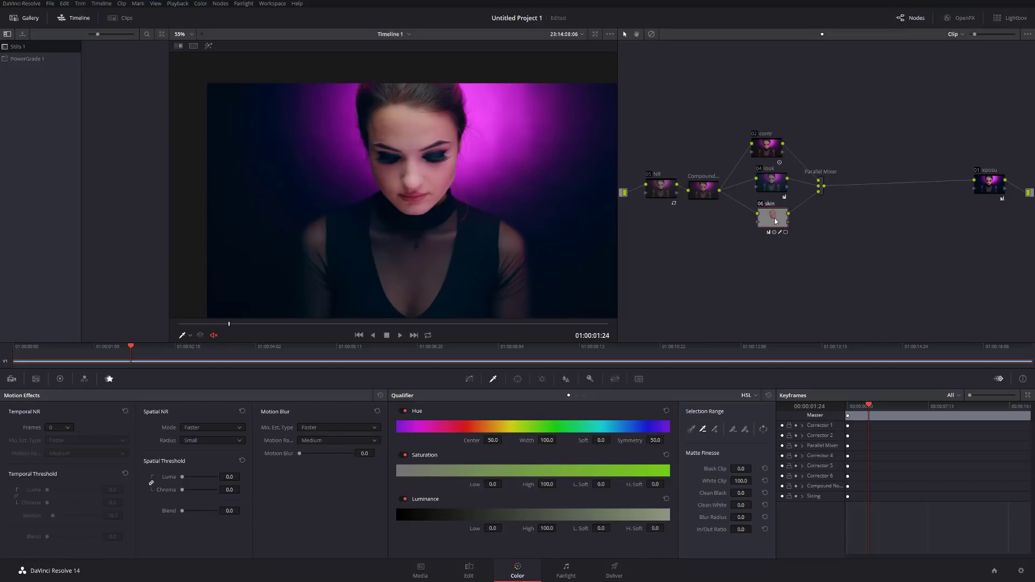
pyautogui.hotkey('alt', 'p')
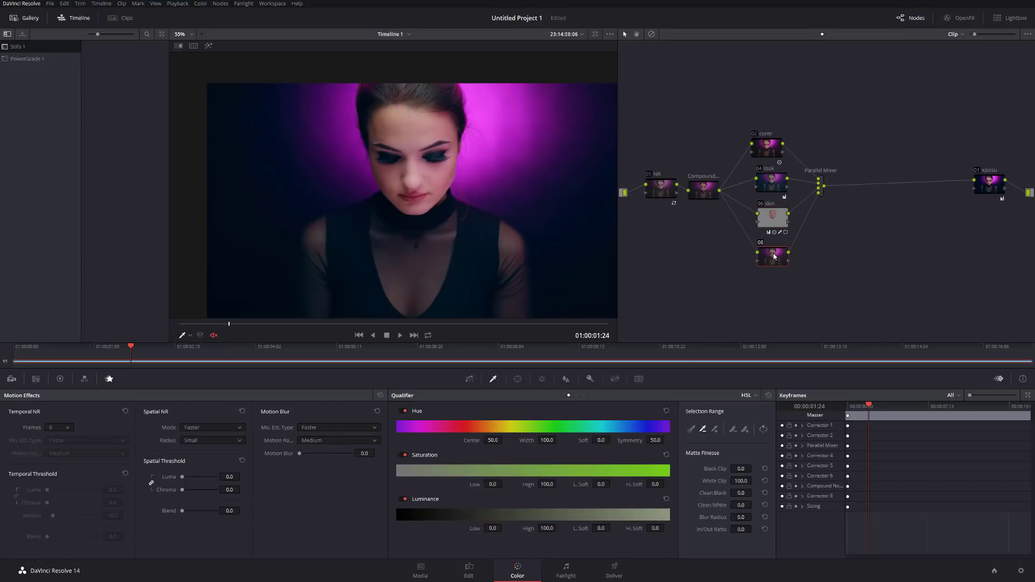
pyautogui.scroll(4, 472, 181)
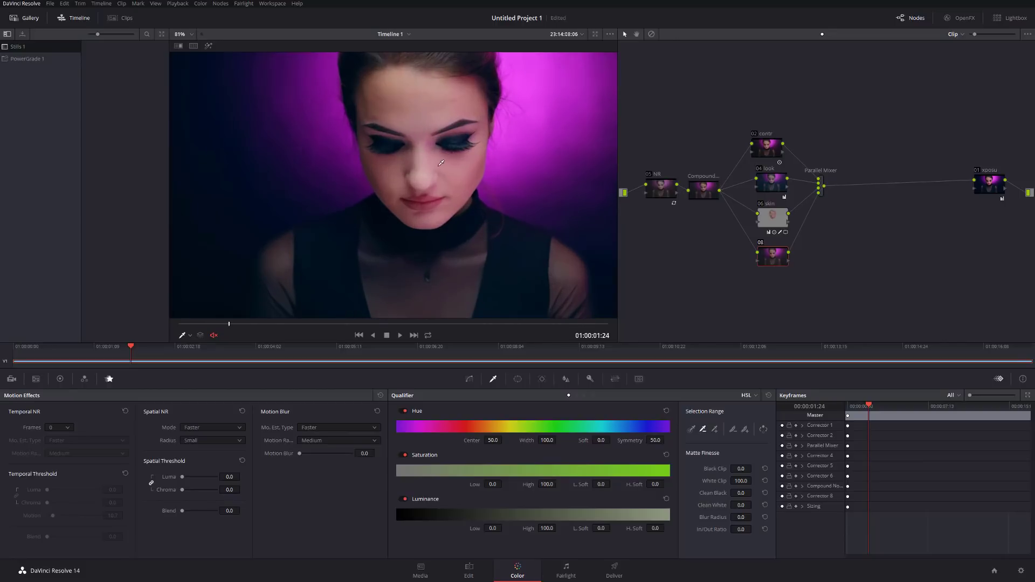
pyautogui.scroll(-5, 475, 216)
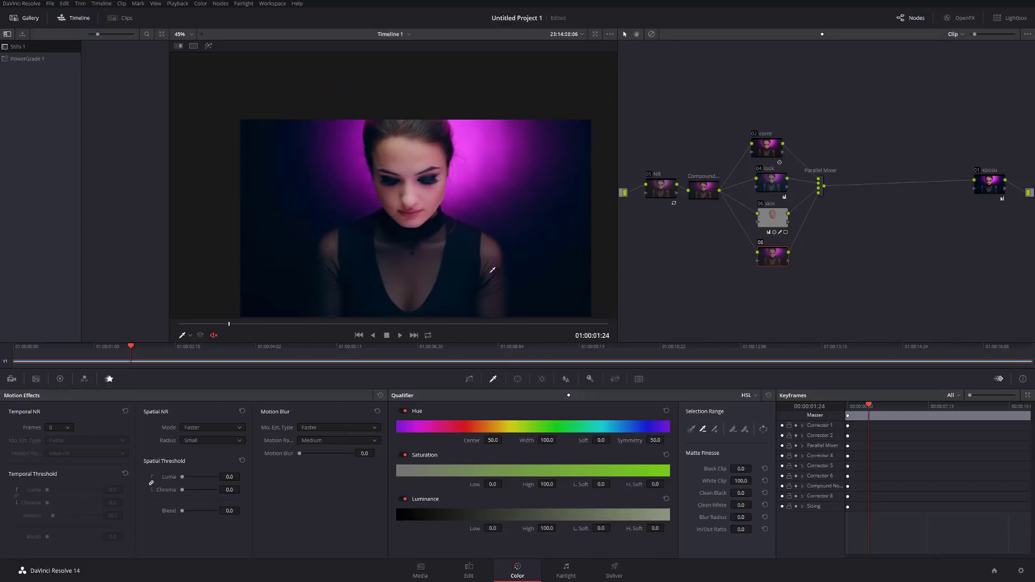
# - Add a circular window around the woman's head on the new parallel node, with tilt about 52.04 and softness about 11.96
pyautogui.click(518, 378)
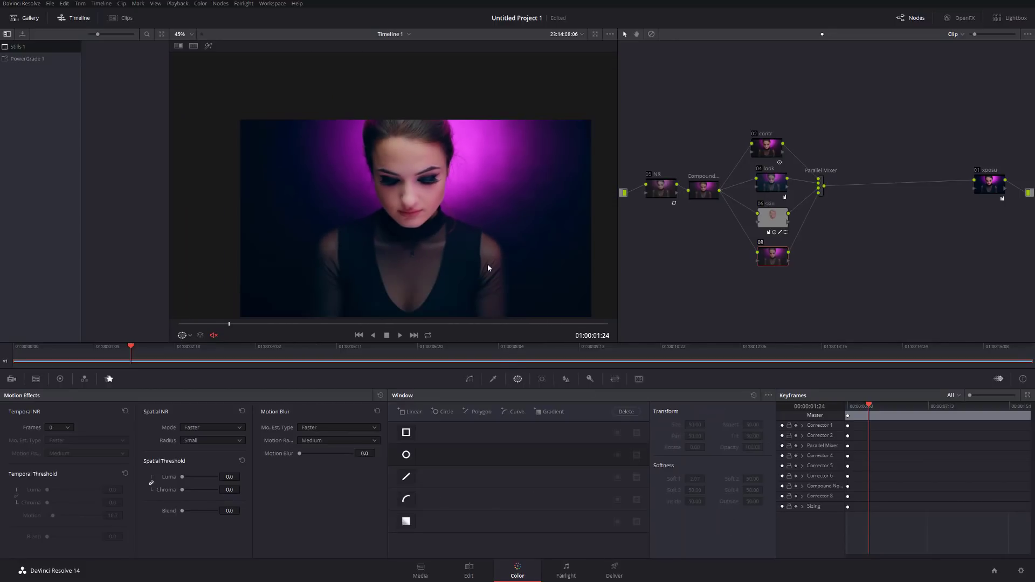
pyautogui.click(406, 456)
pyautogui.moveTo(426, 219); pyautogui.dragTo(482, 195)
pyautogui.moveTo(467, 144); pyautogui.dragTo(482, 133)
pyautogui.moveTo(449, 190); pyautogui.dragTo(449, 186)
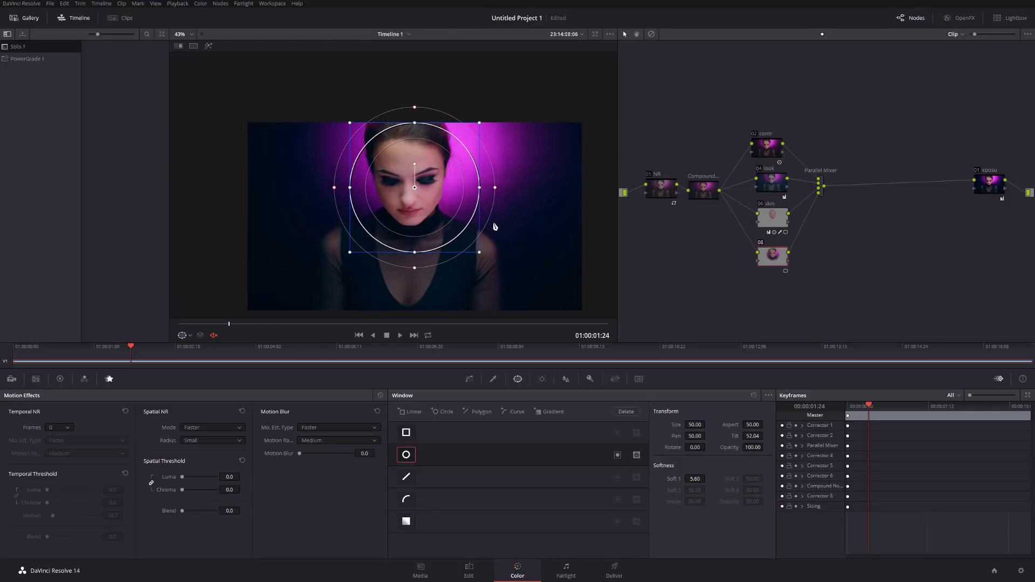
pyautogui.moveTo(497, 190); pyautogui.dragTo(513, 188)
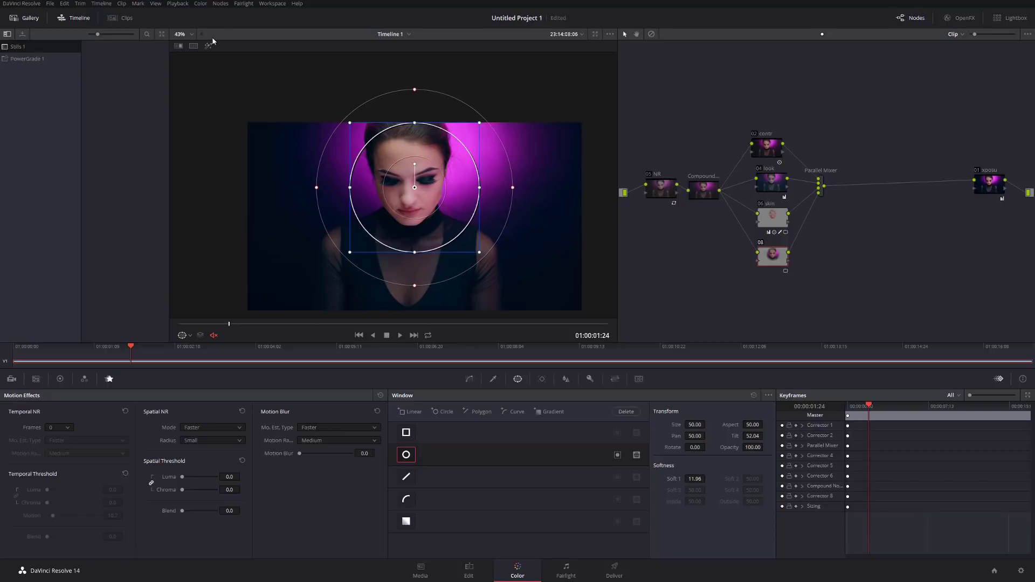
pyautogui.click(210, 46)
pyautogui.click(209, 46)
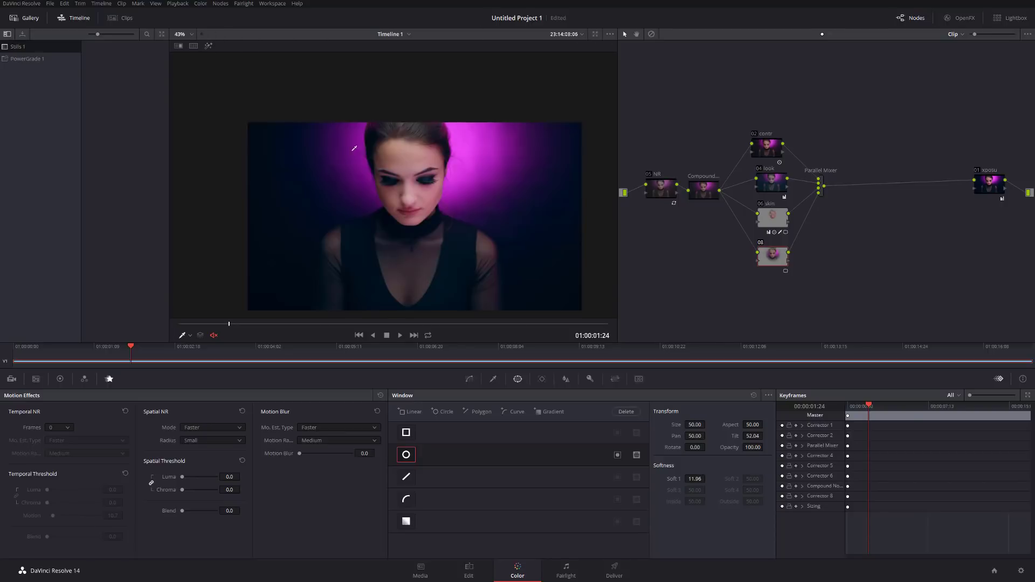
# - Raise the upper part of the new node's custom curve slightly and anchor the shadows with a second point low on the curve
pyautogui.scroll(2, 407, 192)
pyautogui.scroll(3, 407, 192)
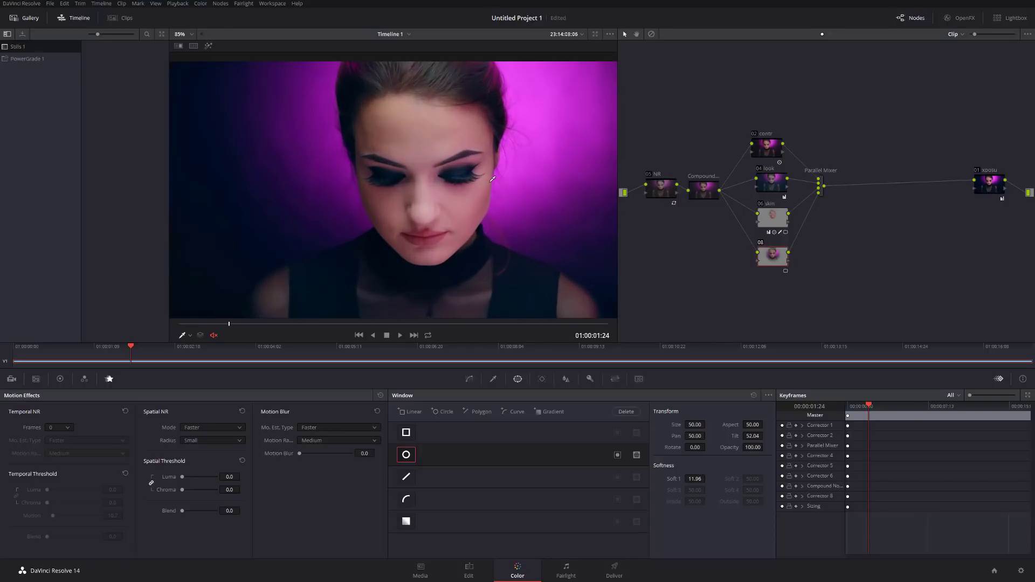
pyautogui.click(469, 379)
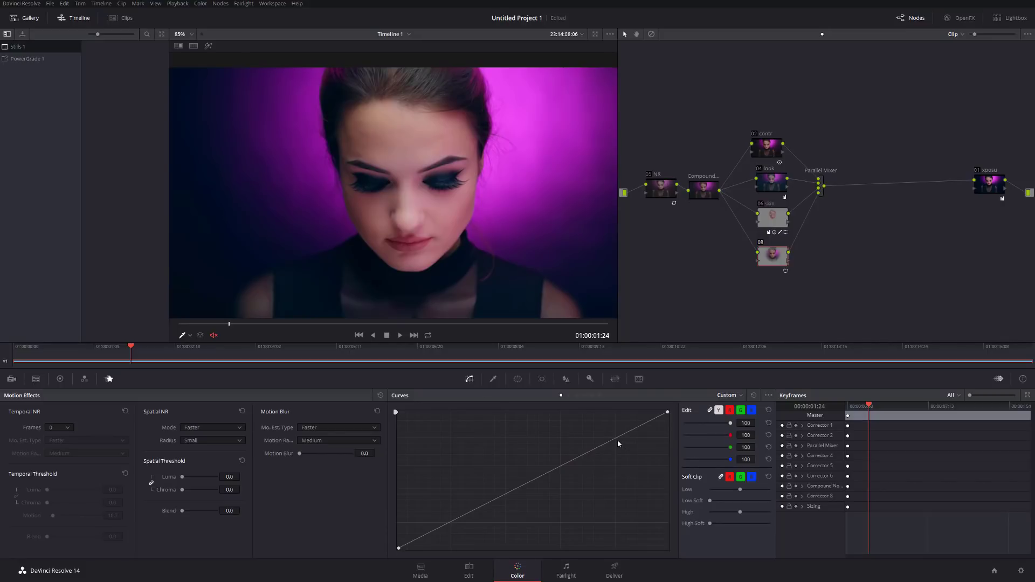
pyautogui.moveTo(611, 440)
pyautogui.mouseDown()
pyautogui.moveTo(608, 420)
pyautogui.moveTo(599, 441)
pyautogui.mouseUp()
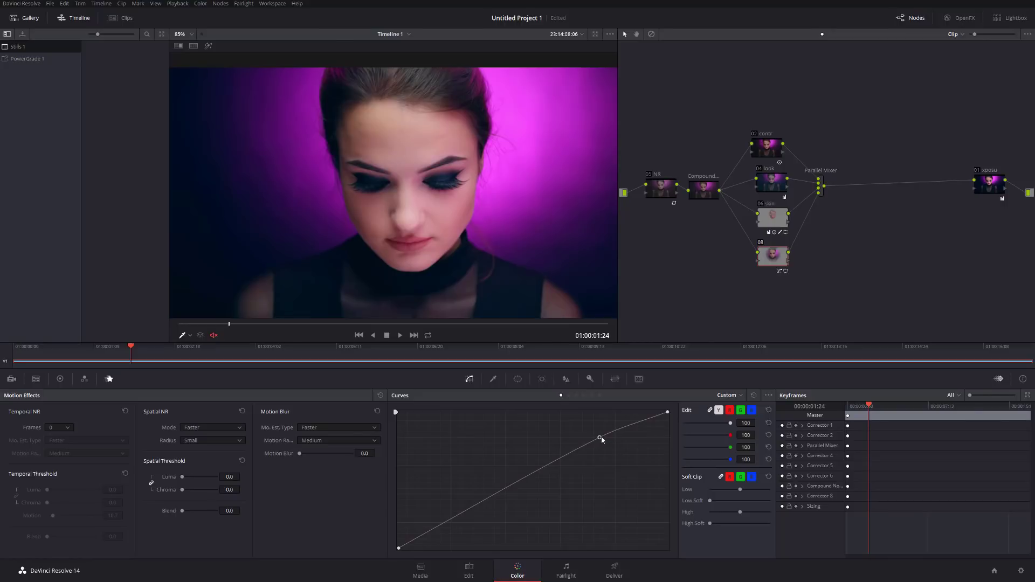
pyautogui.click(449, 522)
# - Compare the face with the new windowed node disabled and enabled
pyautogui.hotkey('ctrl', 'd')
pyautogui.hotkey('ctrl', 'd')
pyautogui.hotkey('ctrl', 'd')
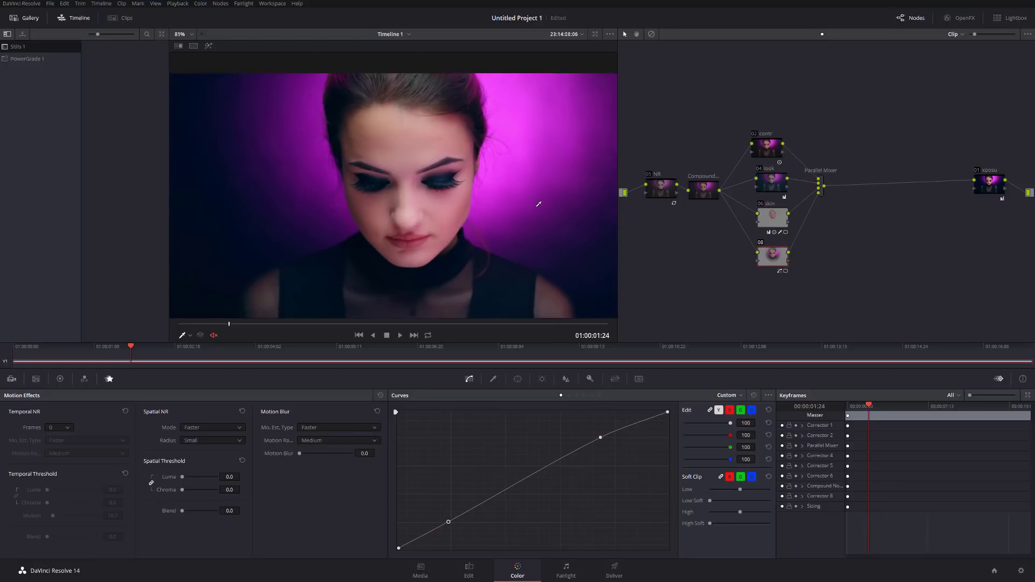
# - Widen the circular window's softness to about 23.25 and move it slightly lower over the face, to tilt about 51.27
pyautogui.scroll(-3, 586, 233)
pyautogui.click(518, 379)
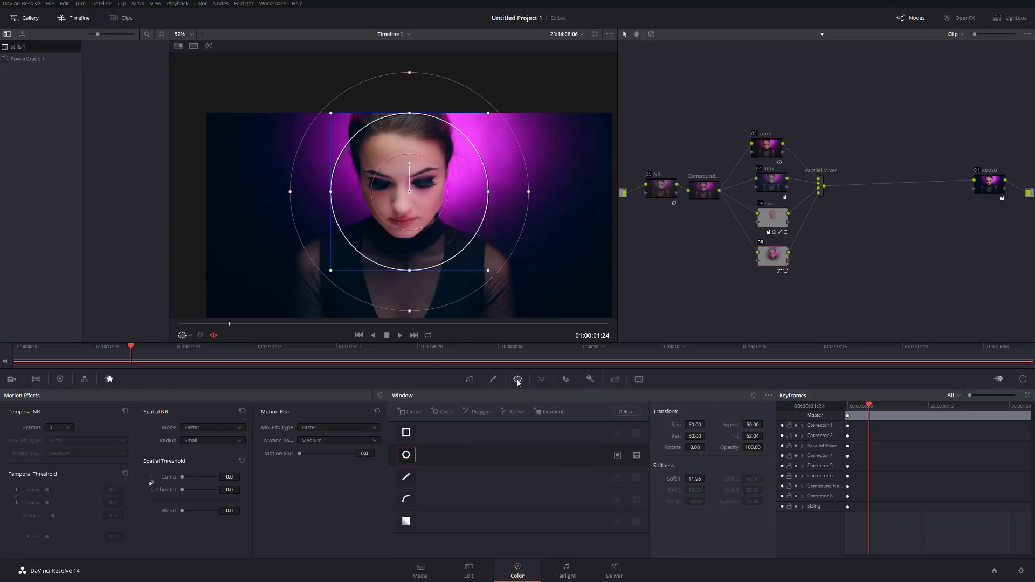
pyautogui.moveTo(568, 190); pyautogui.dragTo(580, 188)
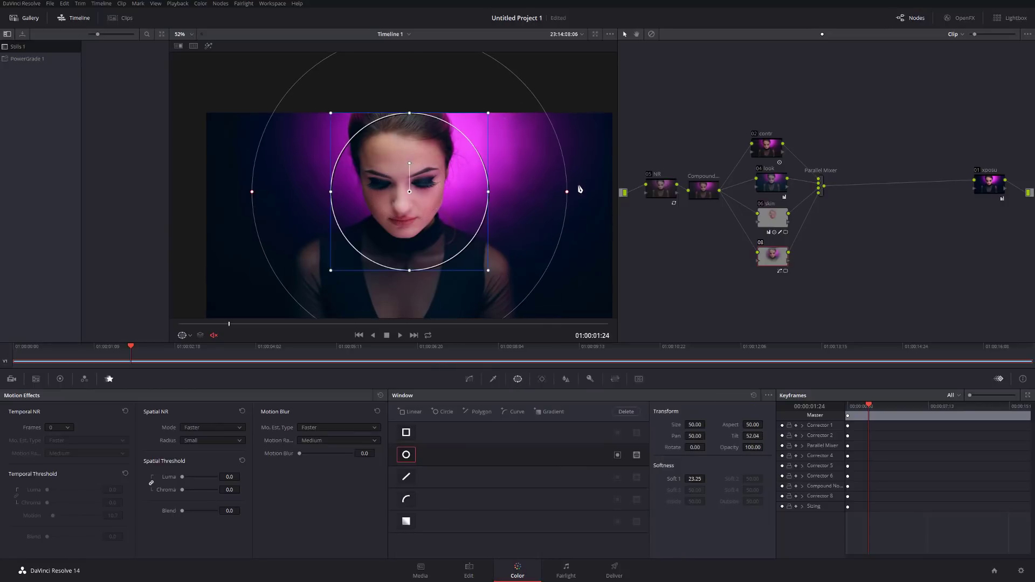
pyautogui.moveTo(430, 226); pyautogui.dragTo(431, 238)
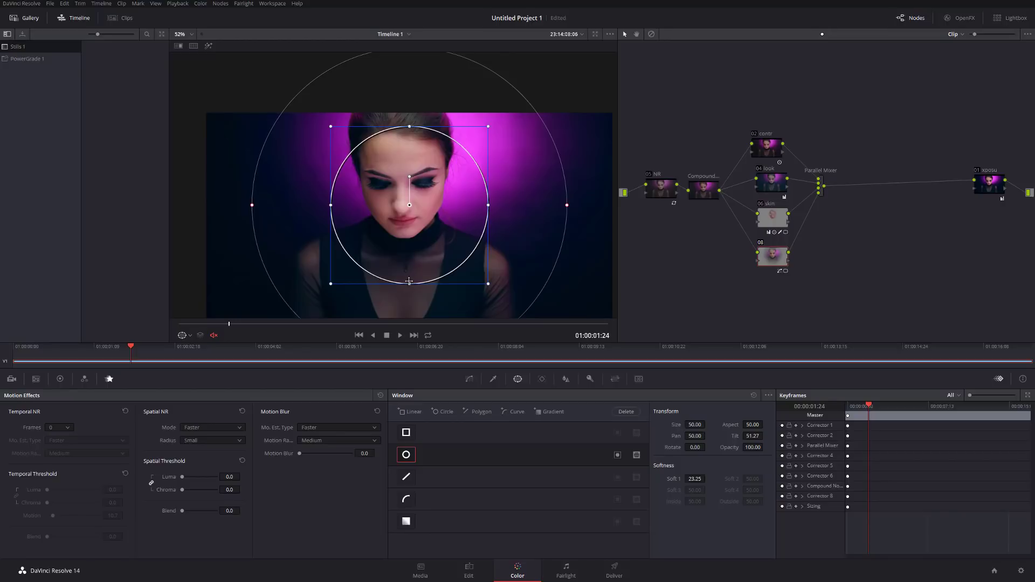
# - Review the grade on the frame at 01:00:05:19 in an enlarged viewer, zoomed in on the woman
pyautogui.moveTo(274, 325); pyautogui.dragTo(324, 326)
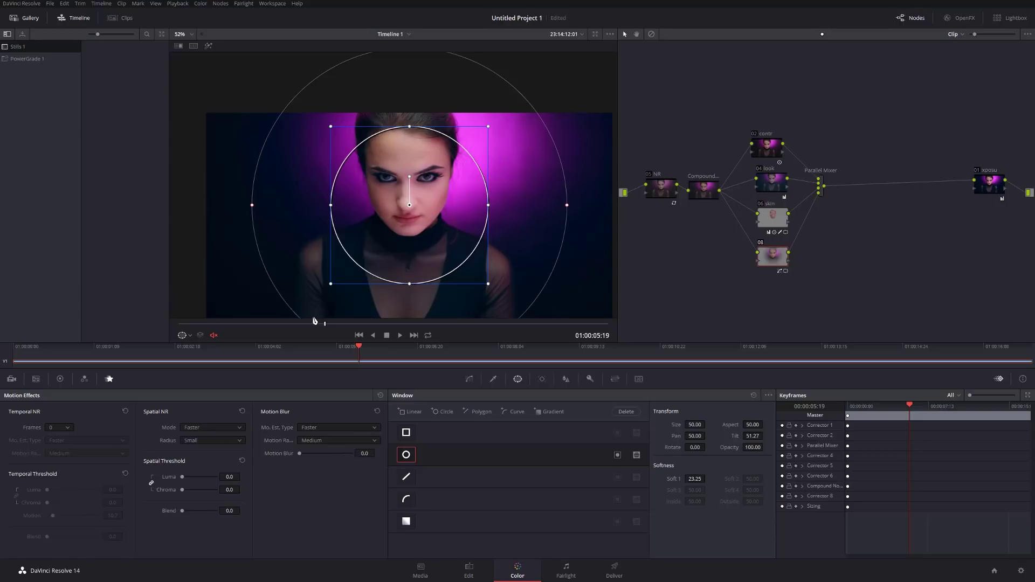
pyautogui.hotkey('alt', 'f')
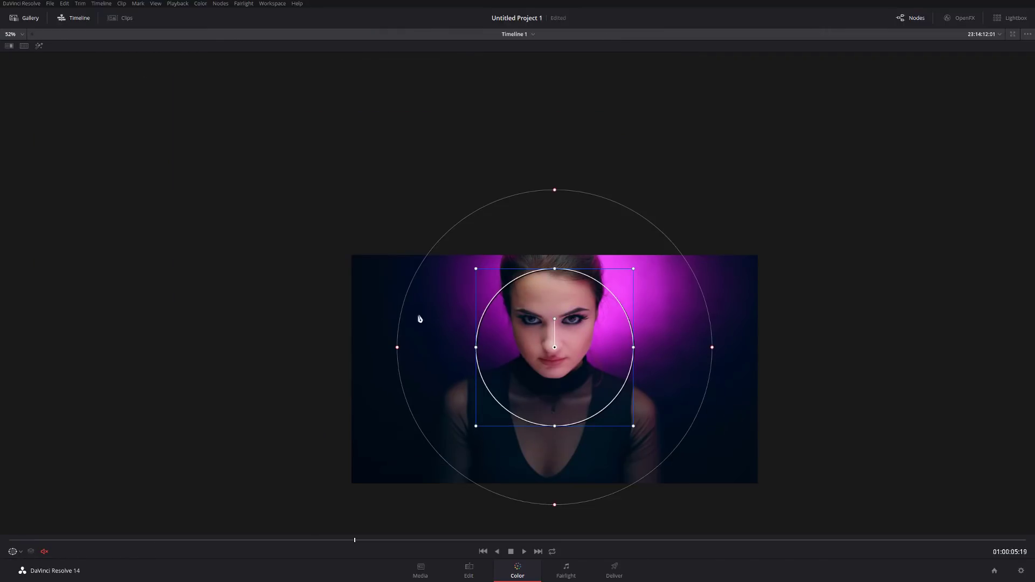
pyautogui.scroll(4, 415, 316)
pyautogui.scroll(3, 486, 219)
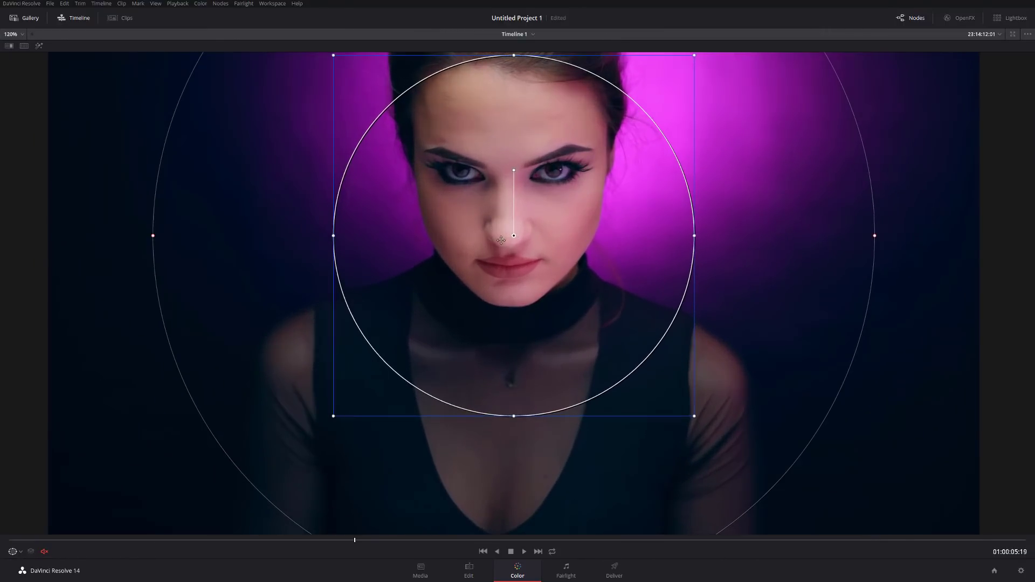